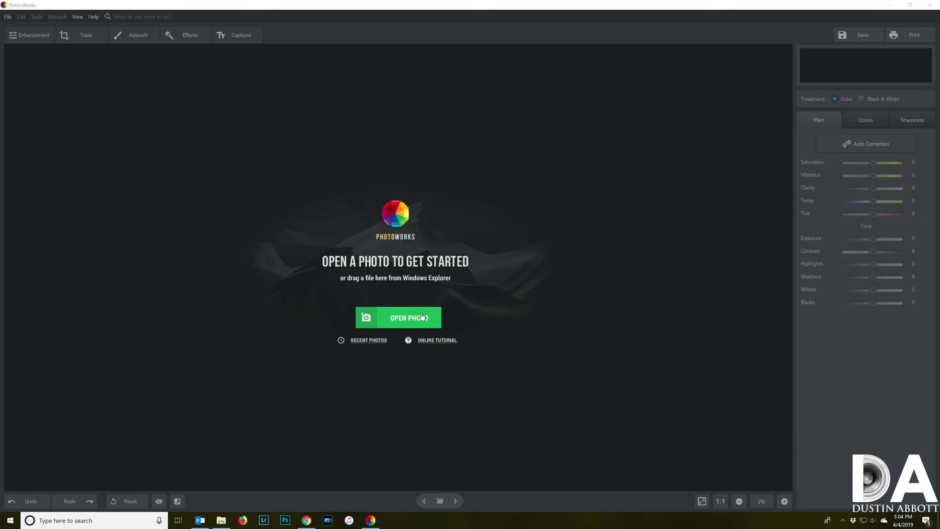
- Bring up the Open Image dialog on the 04 April folder with Ctrl+O
key(ctrl+o)
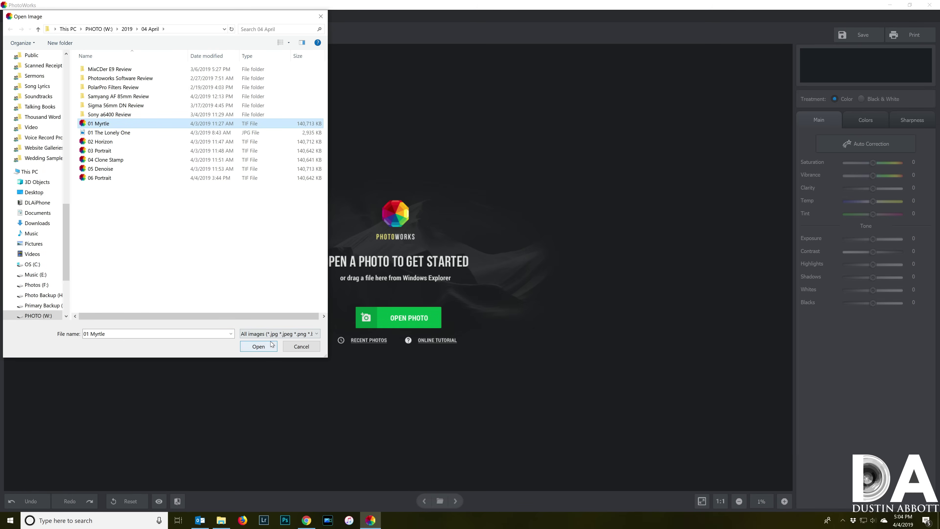
- Open 01 Myrtle.tif and apply Auto Correction (Exposure -4, Contrast 14)
click(265, 345)
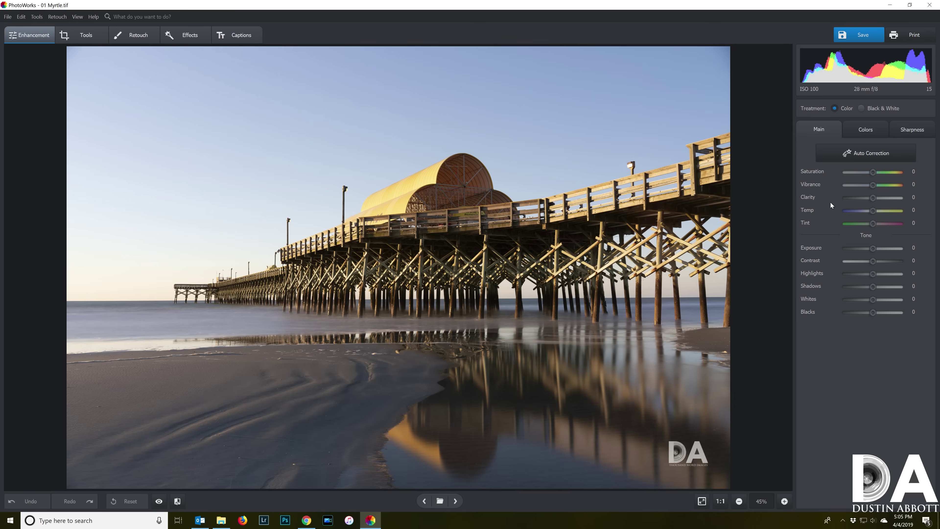
click(867, 153)
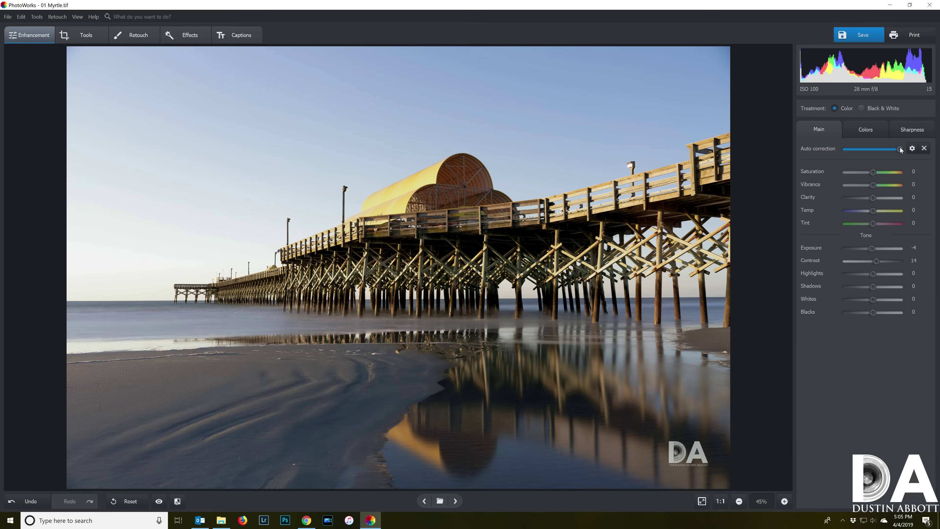
- Lower the Auto Correction strength, then return it to full strength
drag(900, 149, 880, 151)
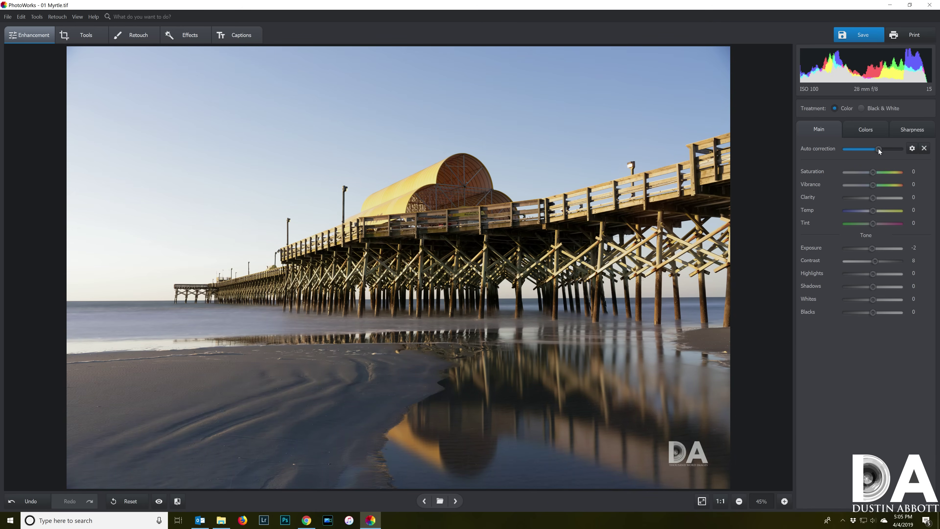
drag(879, 151, 901, 152)
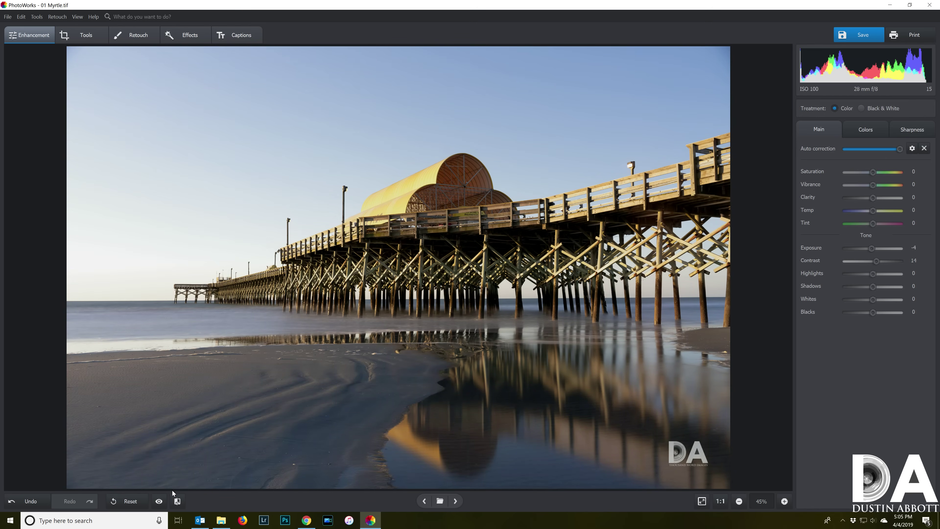
- Show the original and auto-corrected pier photo side by side
click(177, 501)
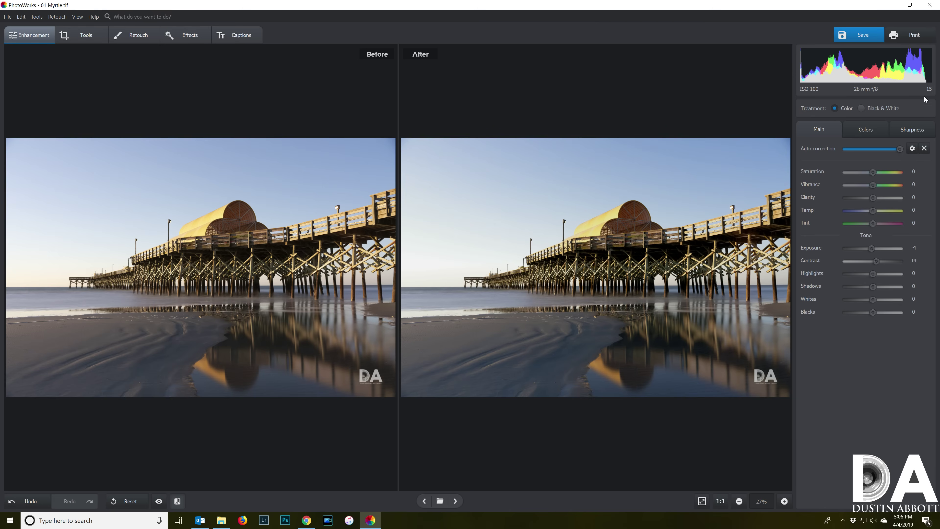
- Review the Colors tab's per-colour Saturation and Luminance adjustments for the pier photo
click(876, 128)
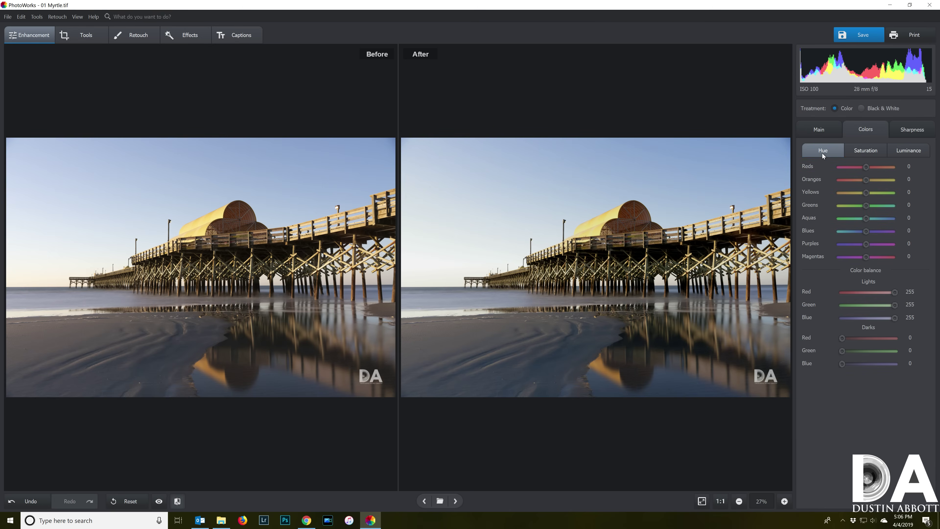
click(866, 152)
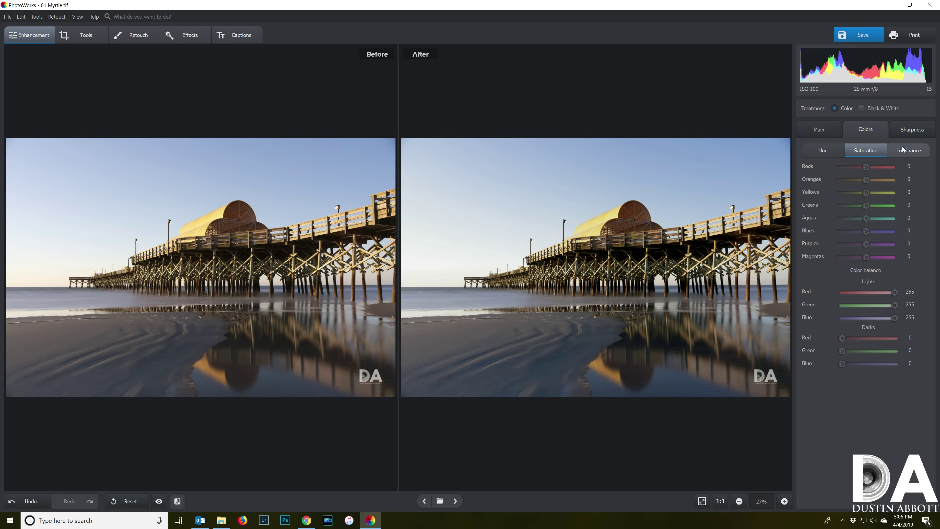
click(902, 149)
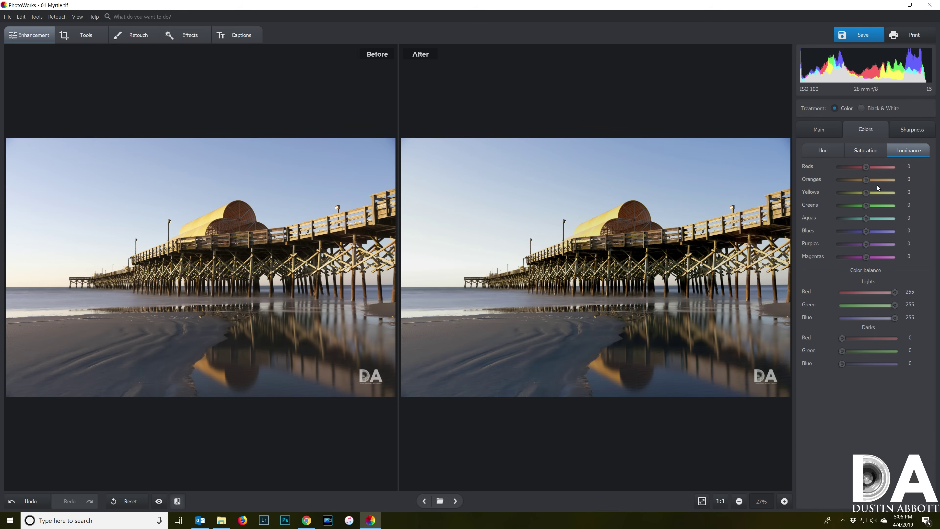
click(865, 151)
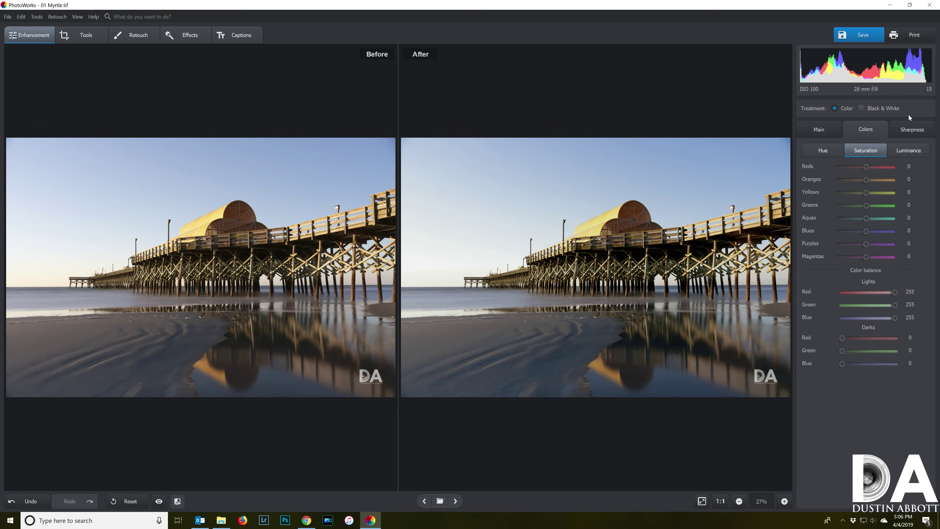
click(910, 133)
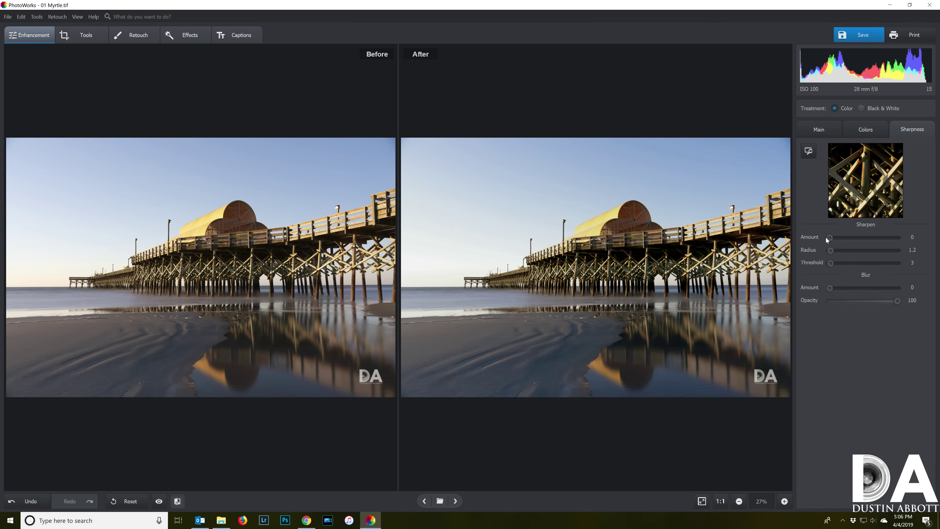
- Raise Sharpen Amount to 20, previewing the yellow dome area
click(811, 154)
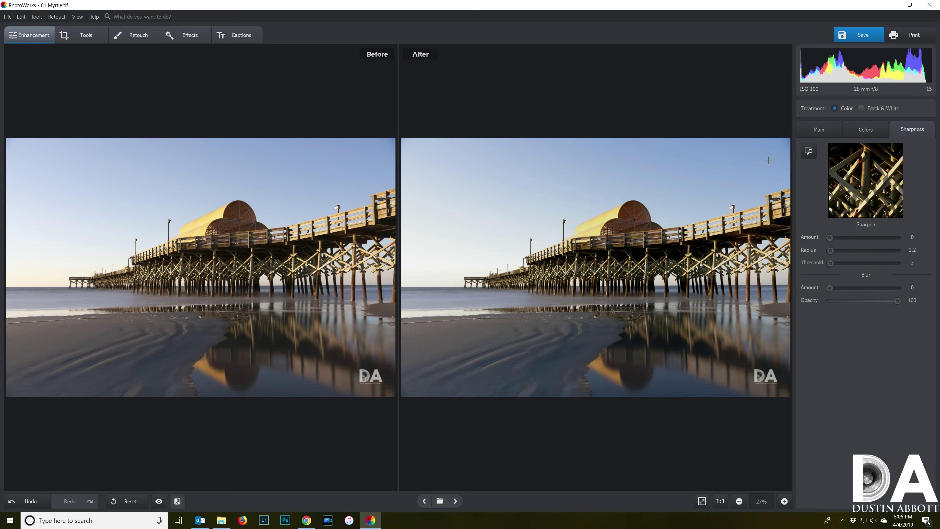
click(617, 222)
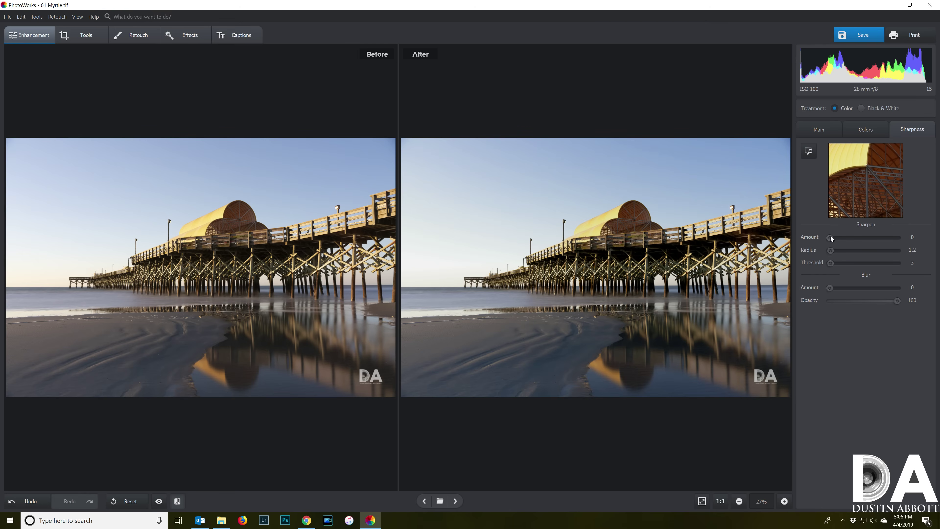
drag(834, 236, 834, 238)
scroll(625, 240, up, 3)
scroll(624, 241, up, 4)
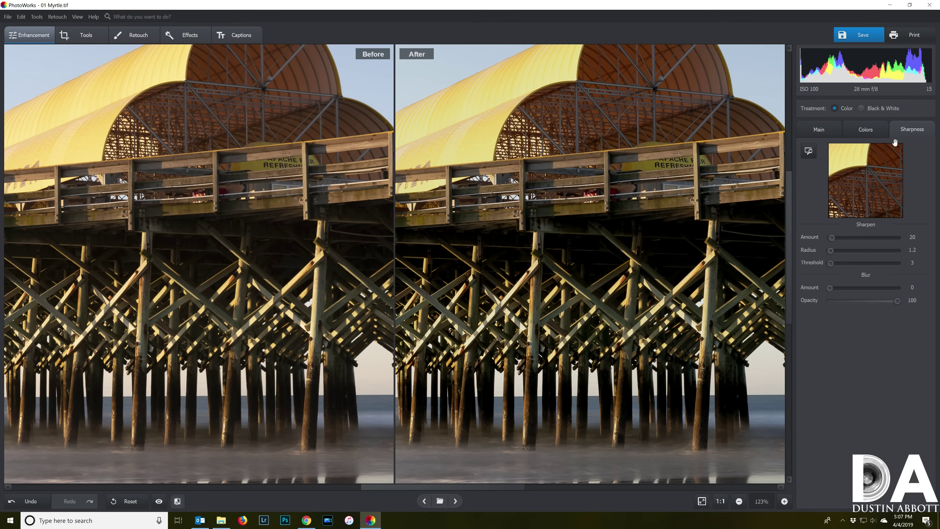
scroll(234, 57, down, 5)
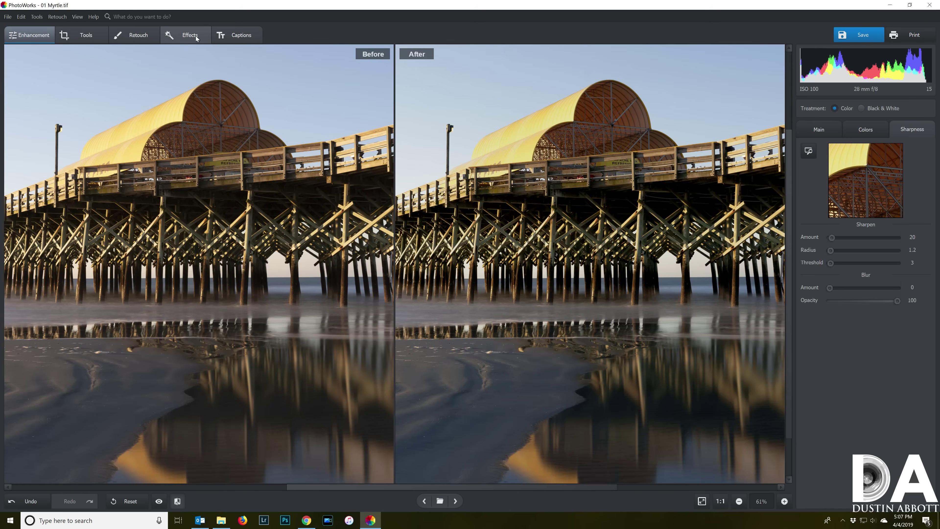
click(195, 36)
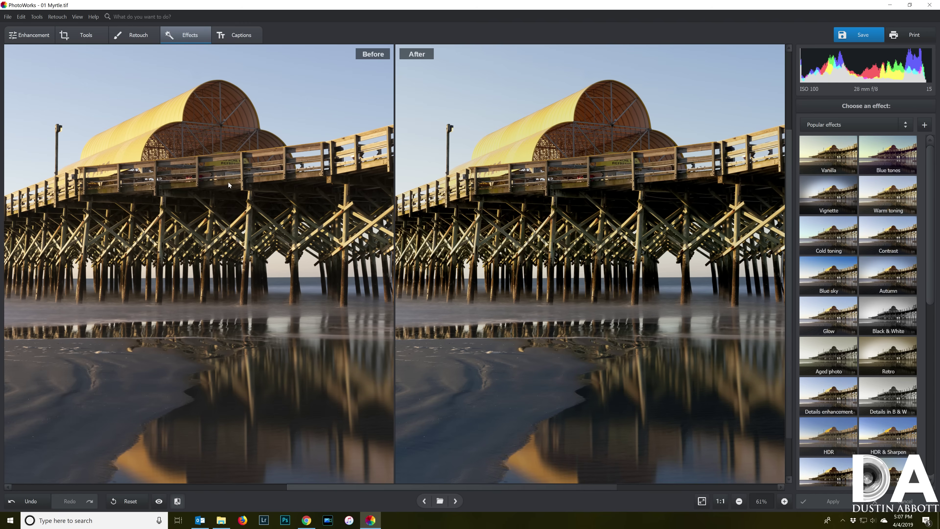
- Apply the Blue tones effect and reduce its strength to about a third
scroll(634, 307, down, 2)
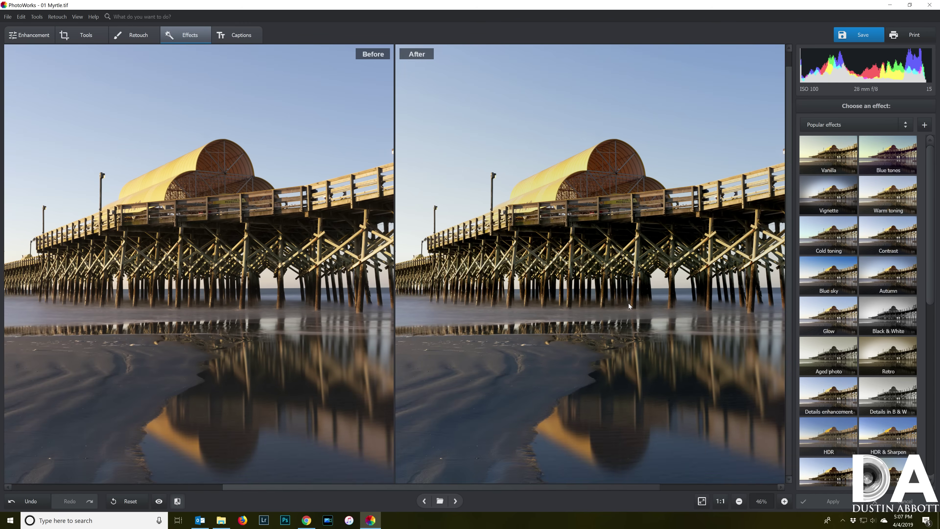
scroll(628, 304, down, 3)
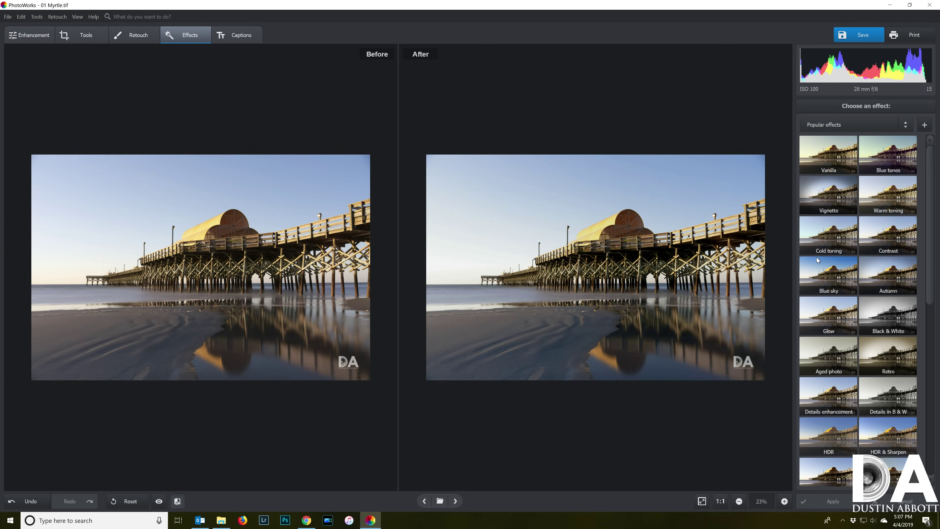
scroll(893, 252, down, 10)
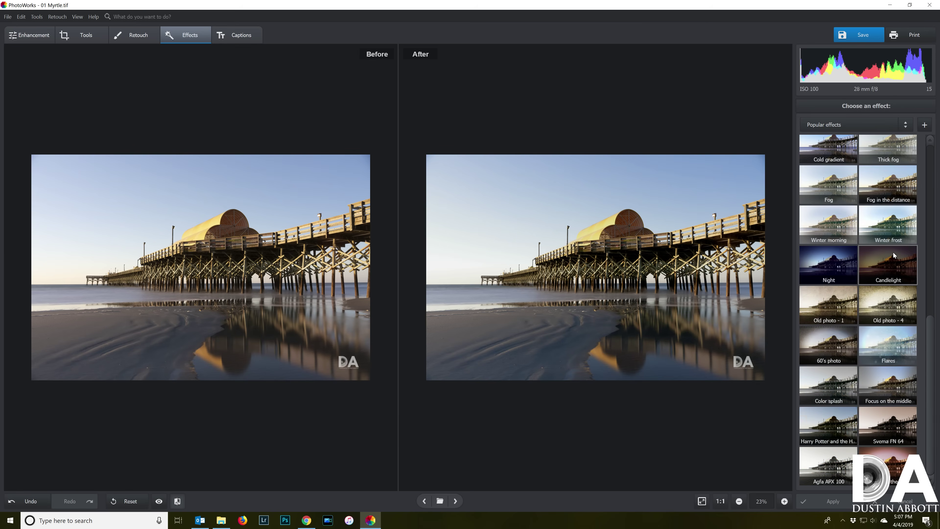
mouse_move(884, 262)
scroll(883, 262, up, 10)
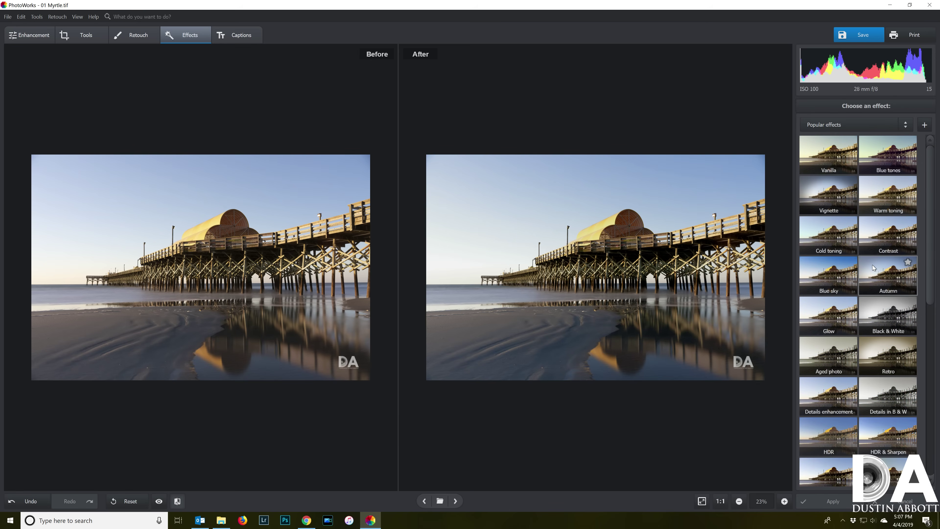
click(885, 154)
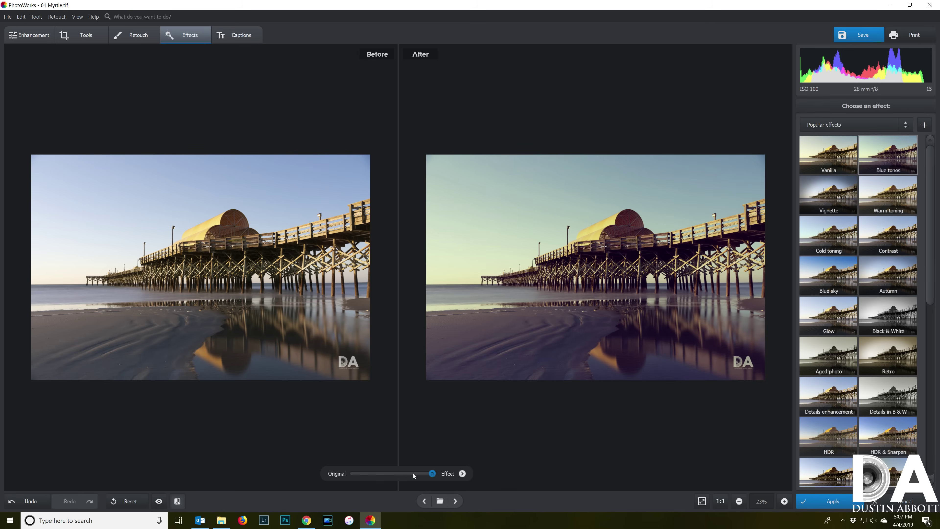
drag(413, 473, 408, 473)
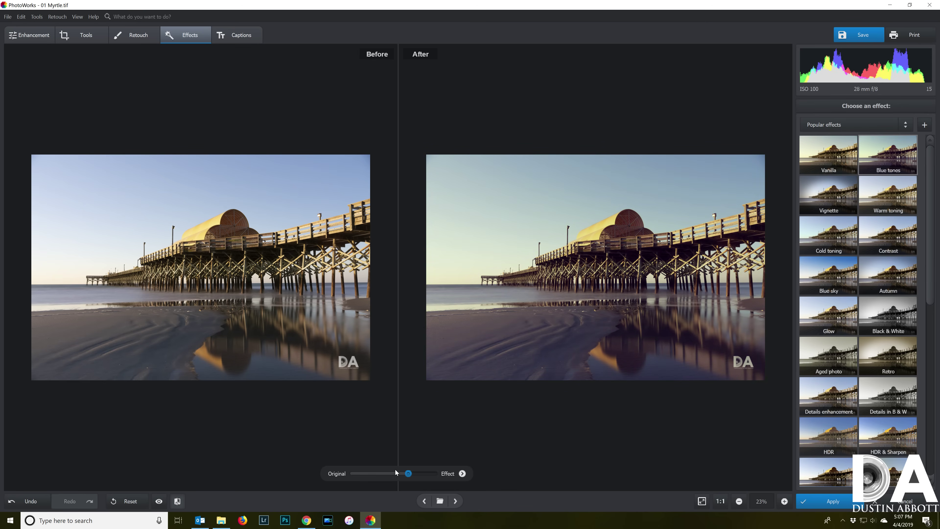
drag(388, 476, 378, 477)
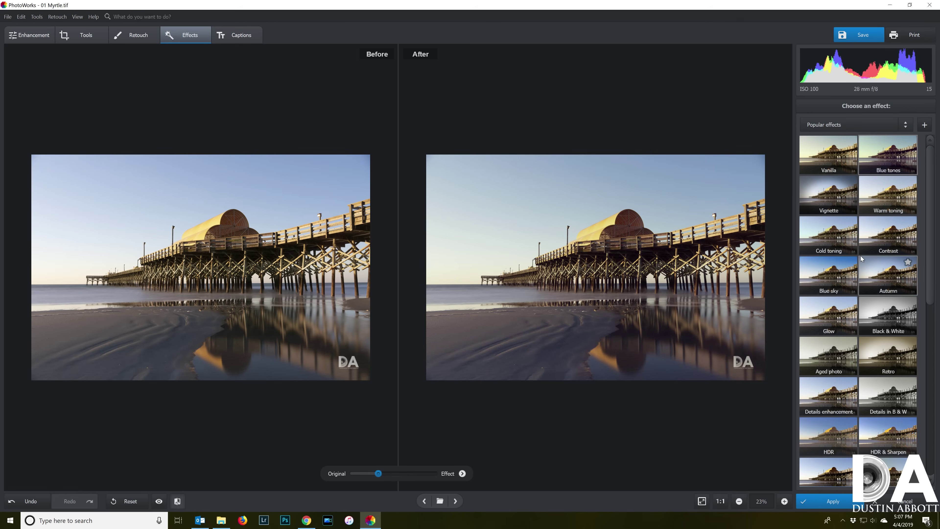
- Try Vintage effects, settling on Old photo - 5 at reduced strength
click(892, 125)
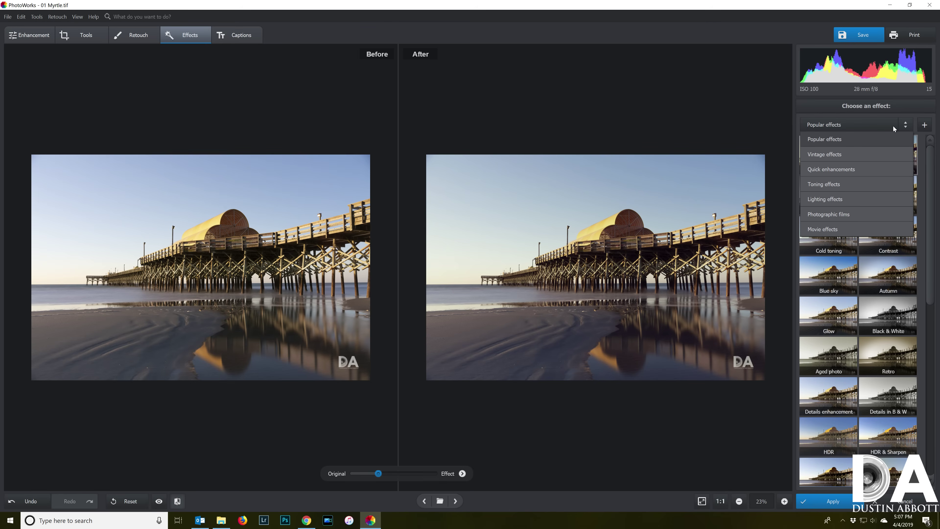
click(868, 149)
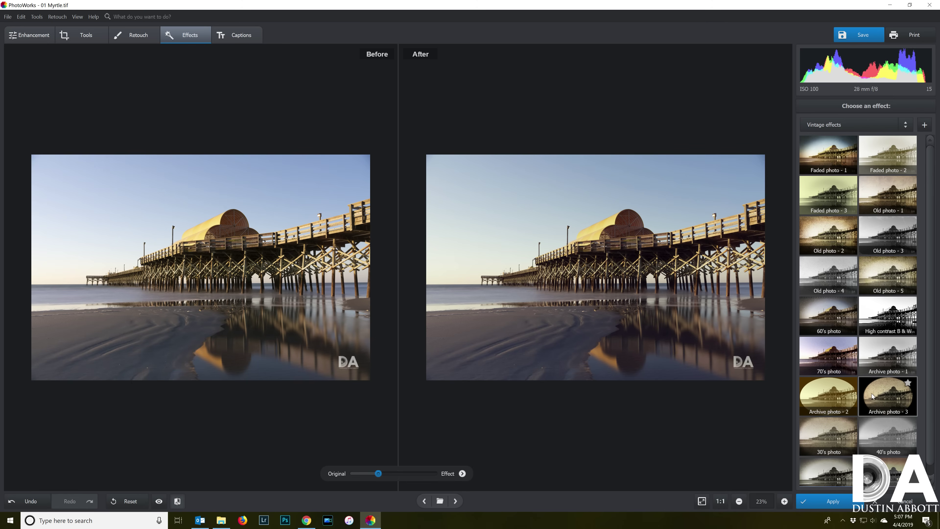
click(846, 400)
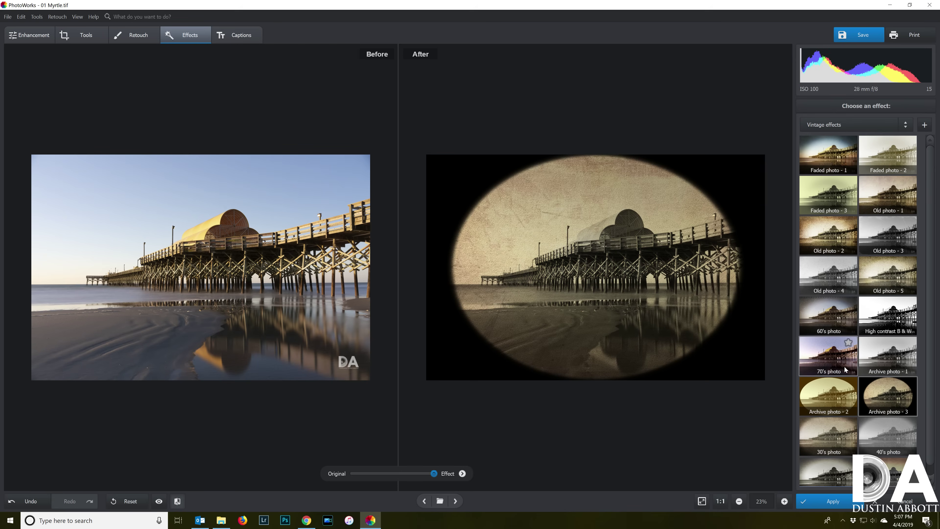
click(876, 293)
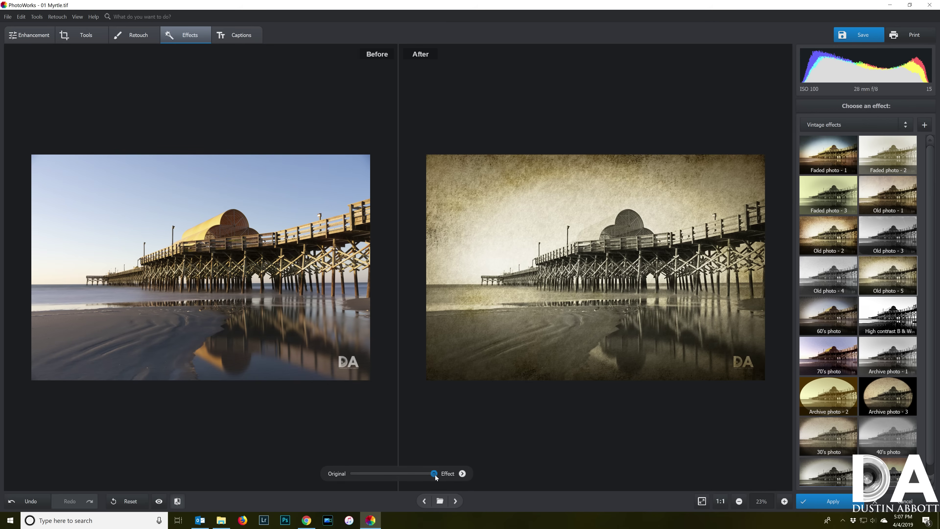
drag(428, 474, 410, 474)
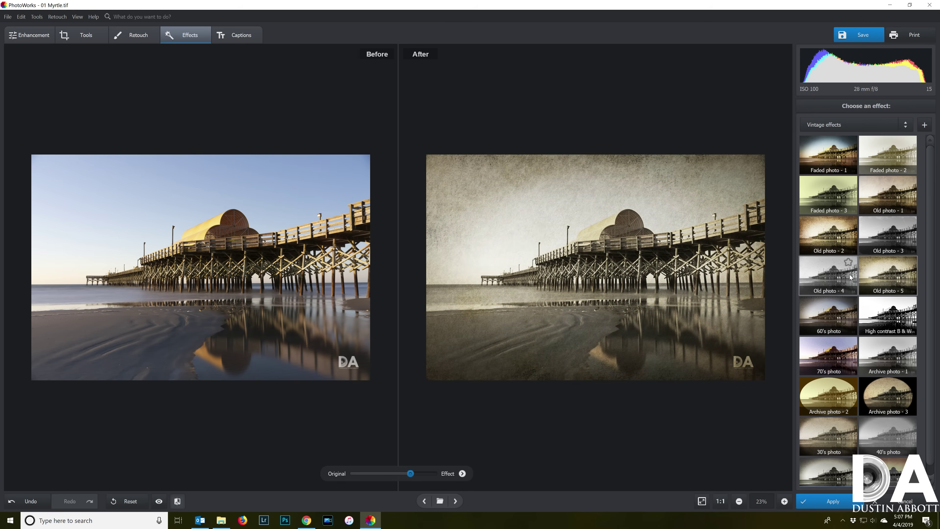
- Check Quick enhancements, then apply a pink Toning effect at about half strength
click(894, 122)
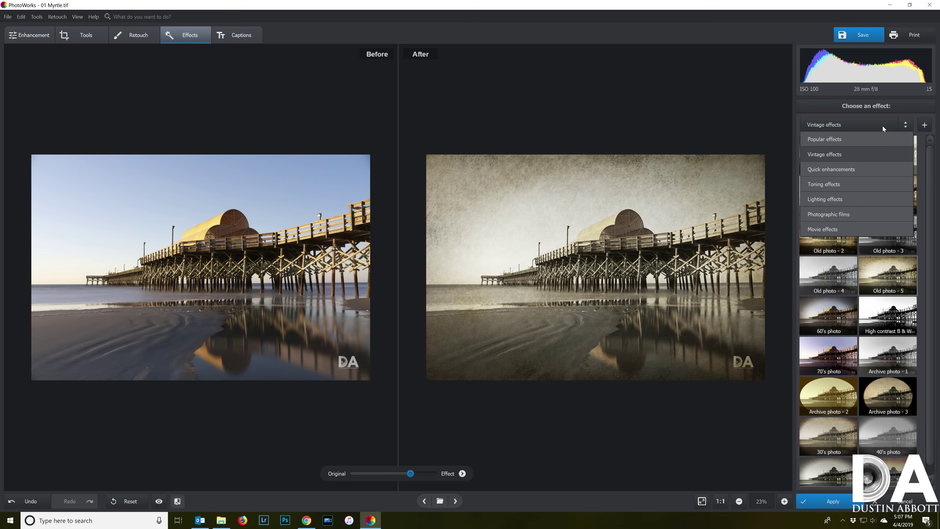
click(851, 169)
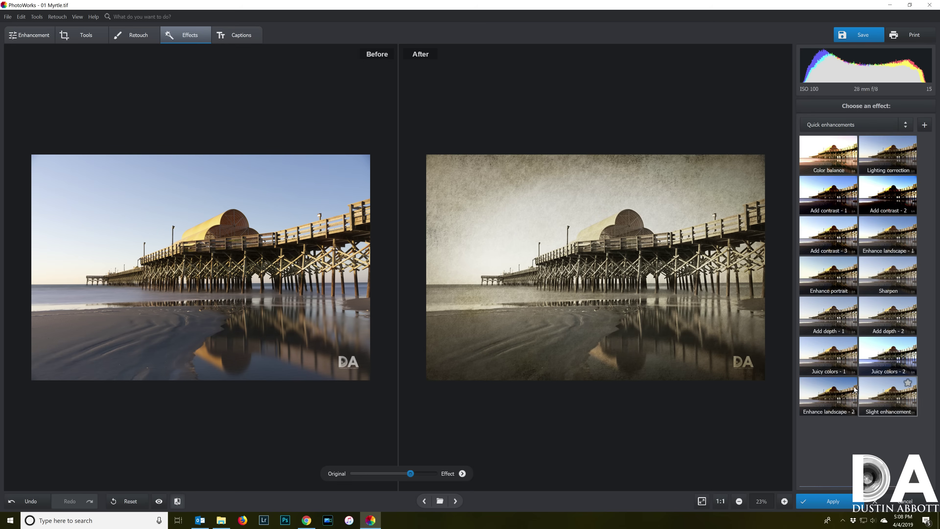
click(853, 120)
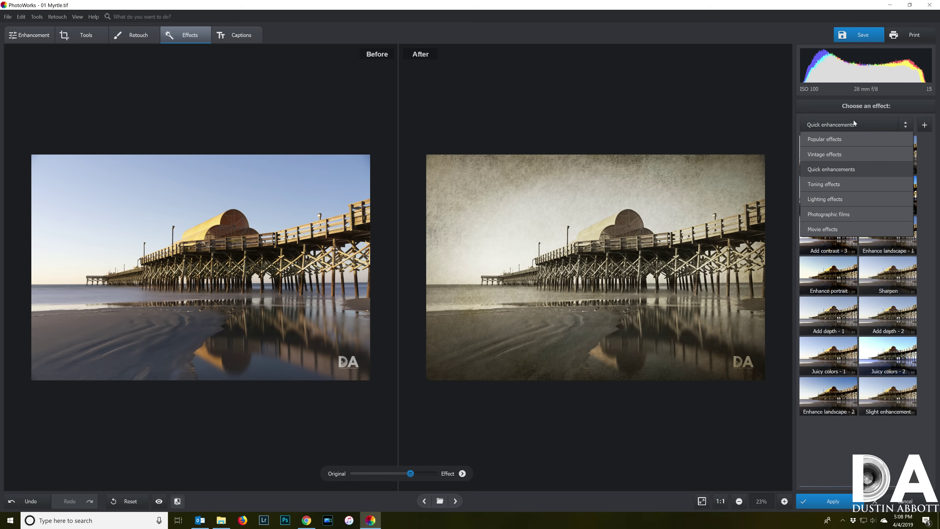
click(841, 184)
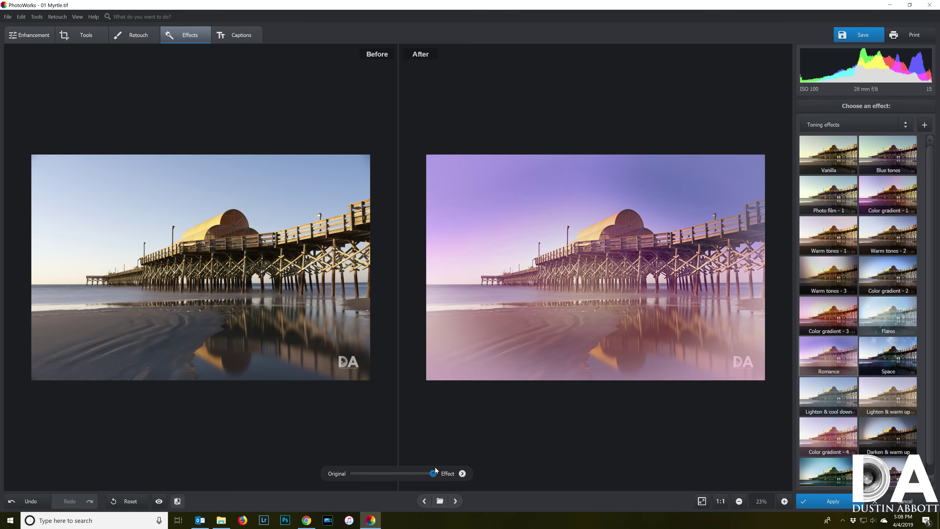
drag(435, 472, 401, 472)
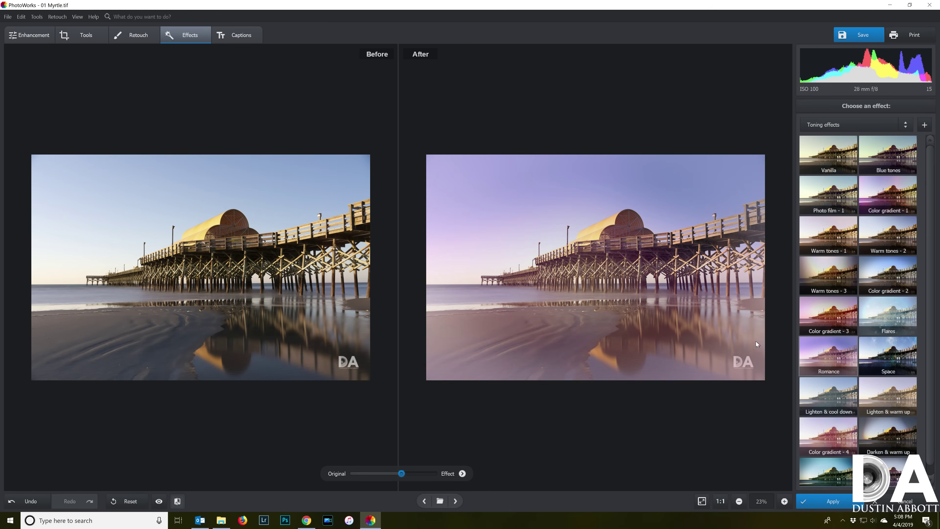
scroll(870, 328, down, 1)
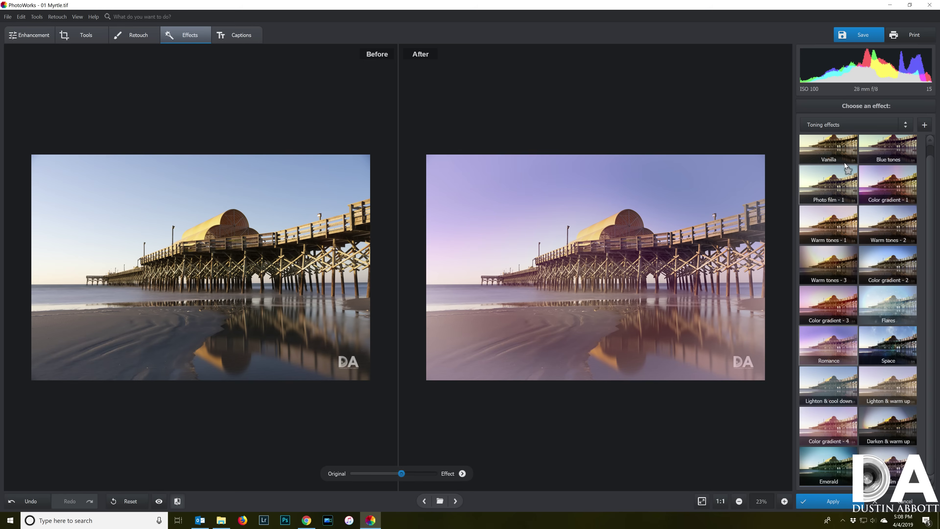
click(861, 127)
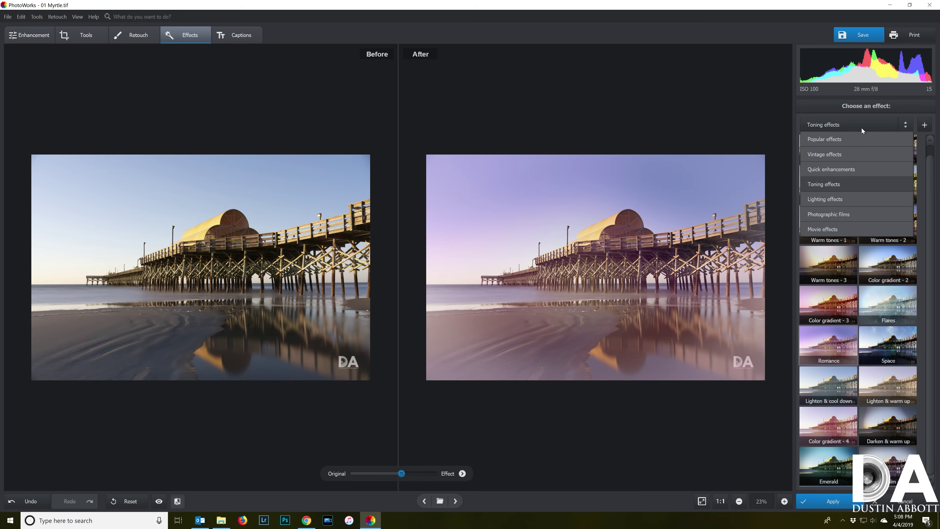
click(836, 199)
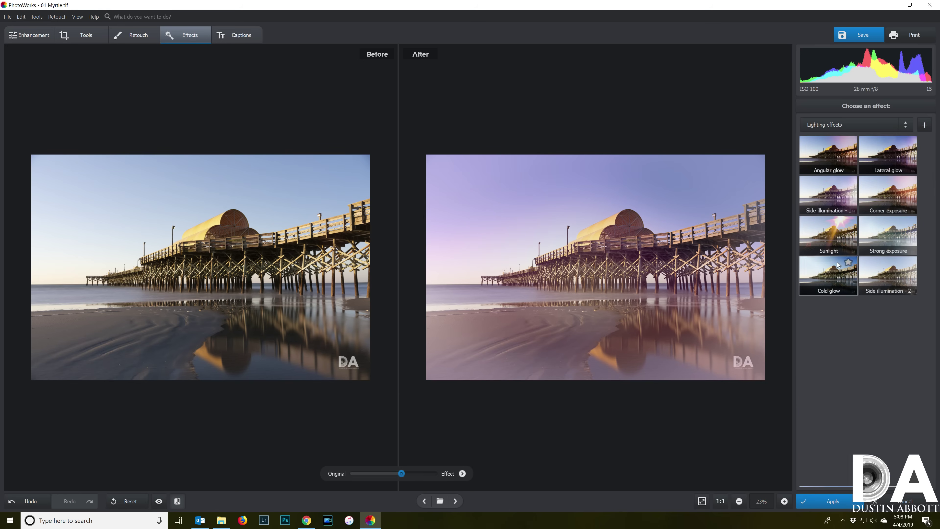
- Try the Lateral glow lighting effect, then browse the Photographic films presets
click(889, 162)
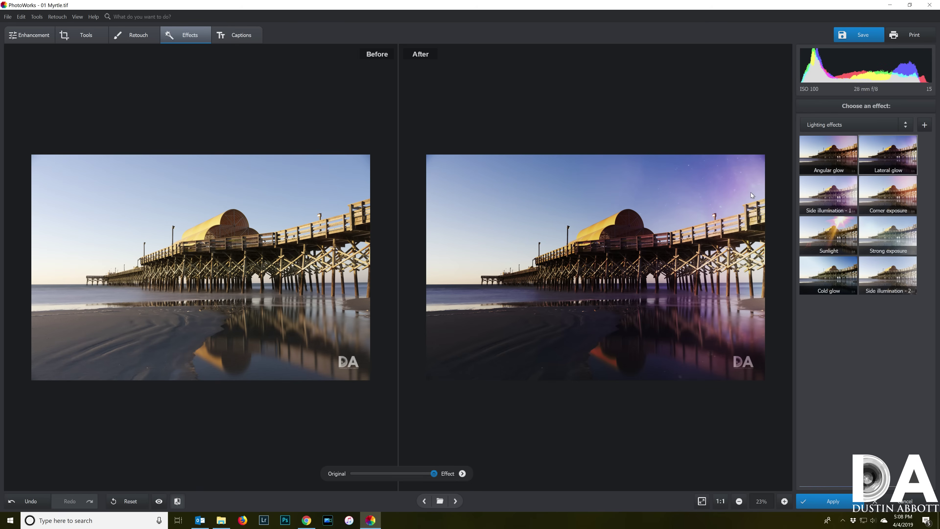
click(840, 124)
click(831, 214)
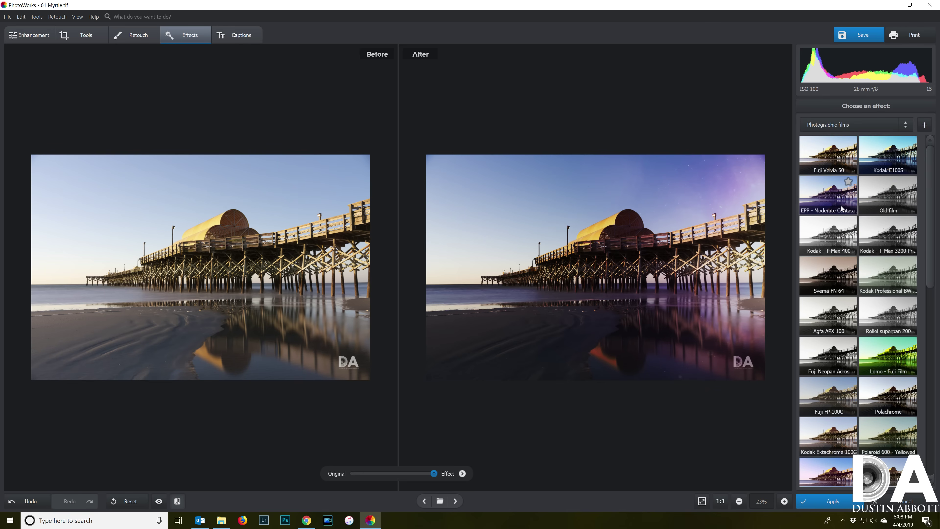
scroll(858, 184, down, 4)
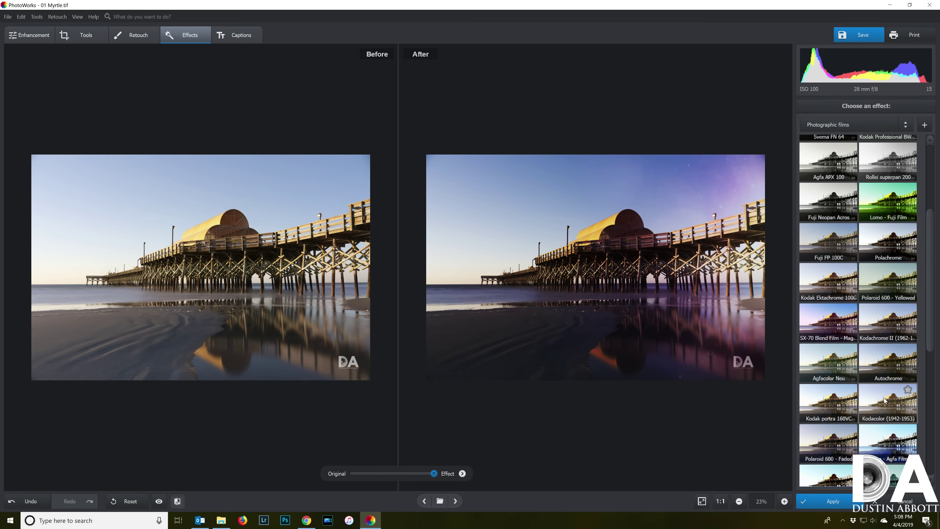
scroll(864, 290, down, 6)
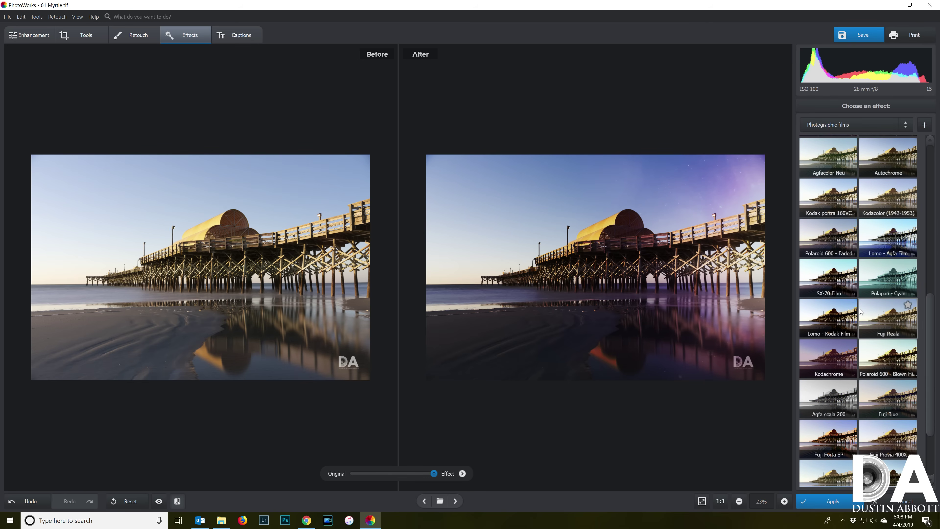
scroll(859, 308, down, 3)
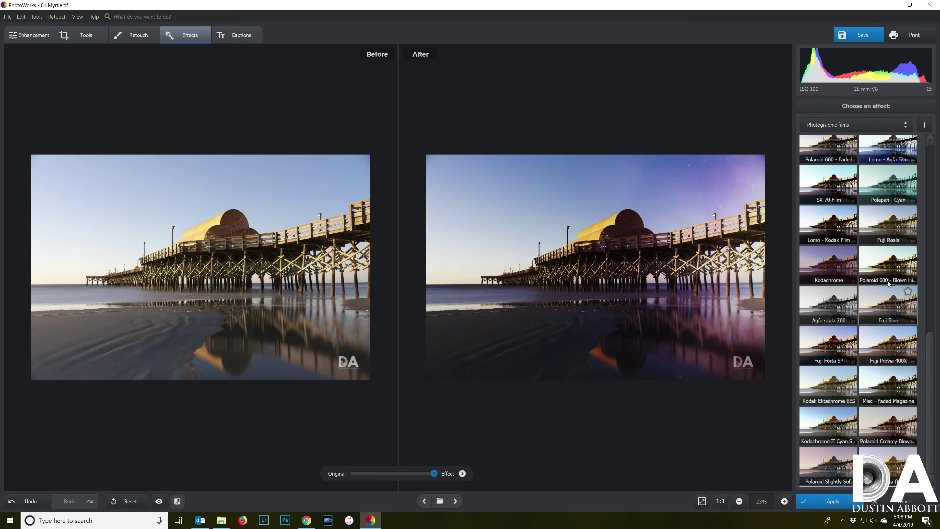
- Compare Polaroid 600 and Fuji Reala, then apply Fuji Blue at slightly reduced strength
click(882, 263)
click(882, 232)
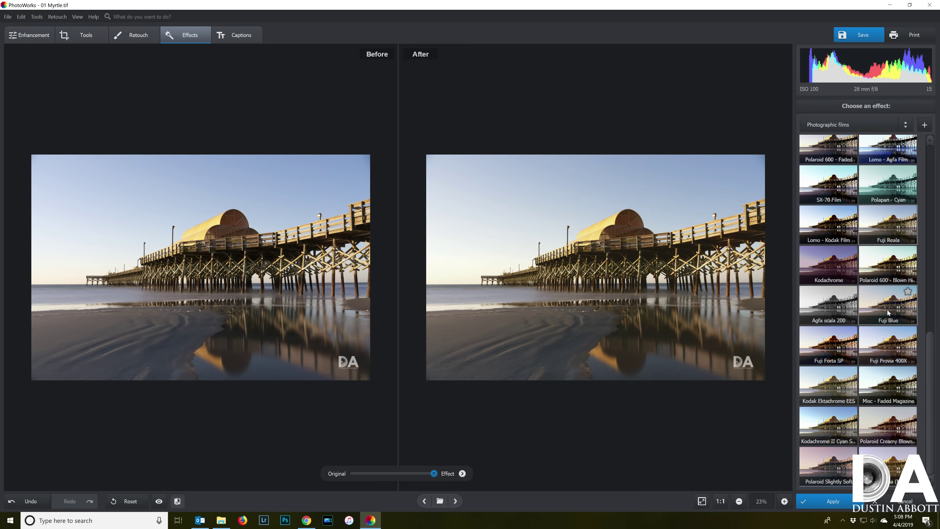
scroll(893, 274, up, 3)
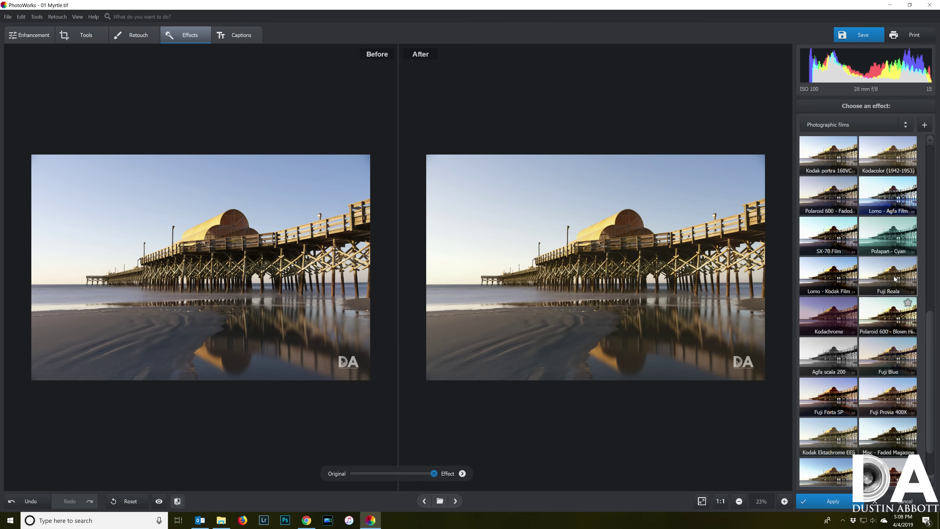
scroll(892, 291, down, 3)
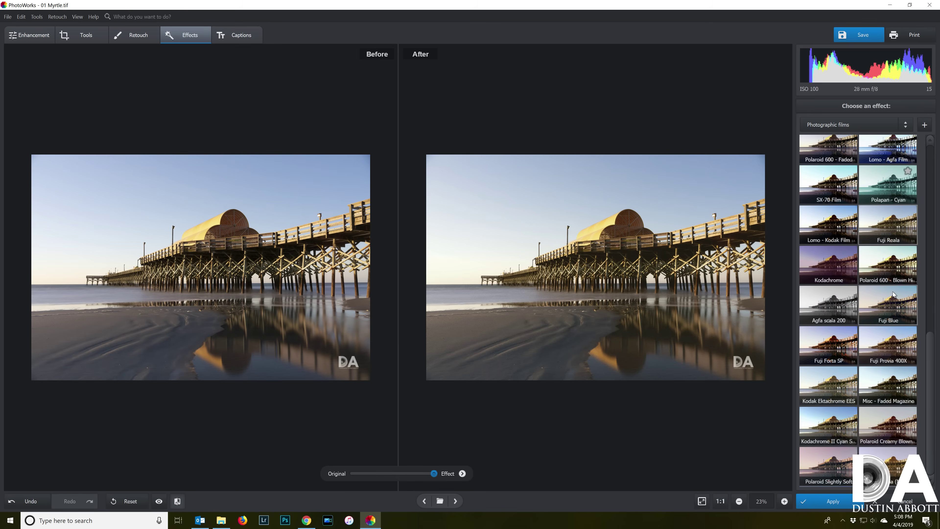
click(879, 305)
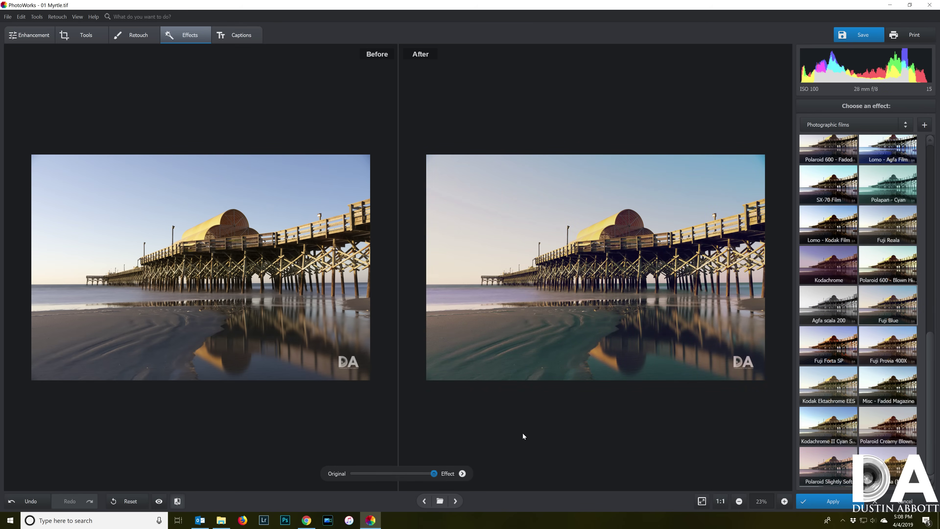
drag(422, 476, 417, 476)
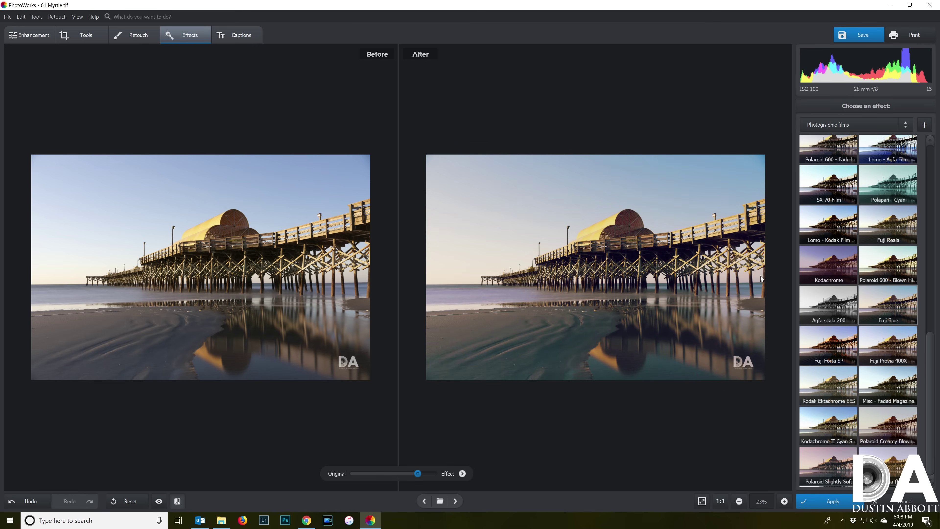
click(862, 124)
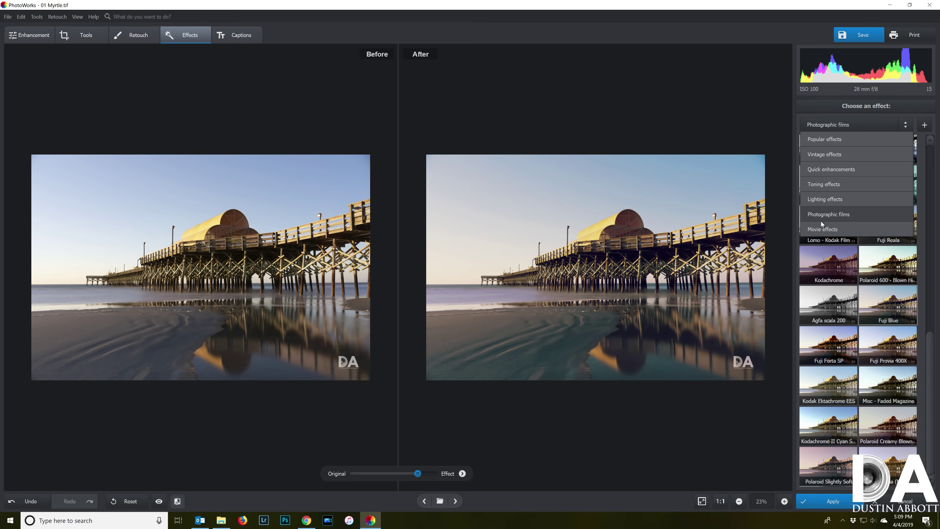
- Switch to the Movie effects category and scroll through its presets
click(821, 228)
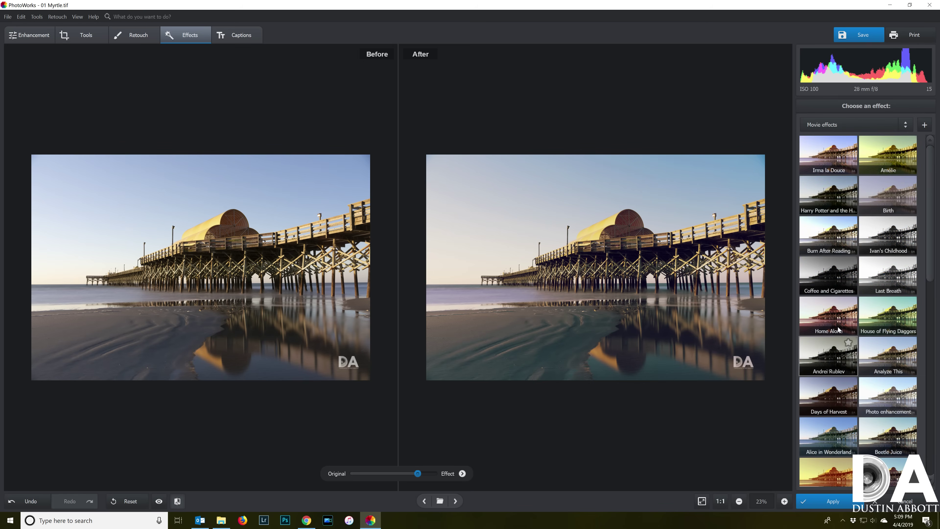
scroll(829, 262, down, 10)
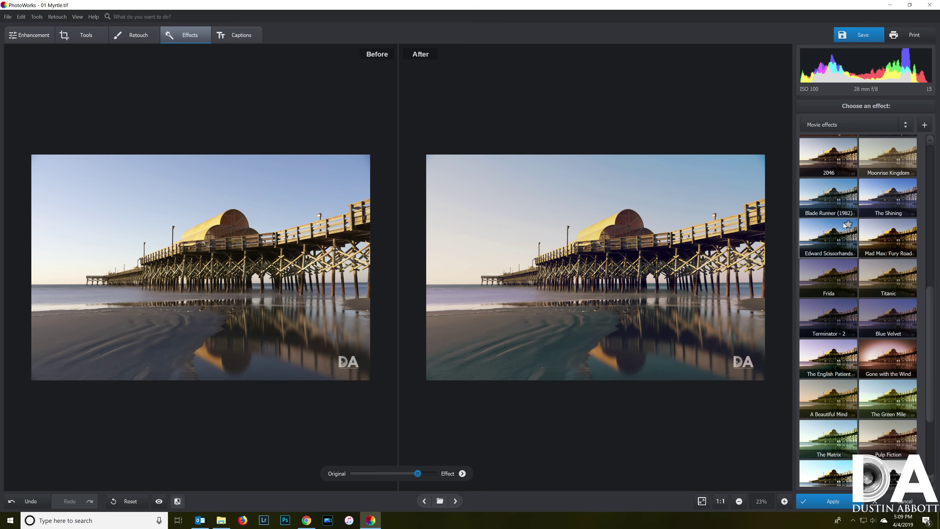
scroll(837, 307, down, 4)
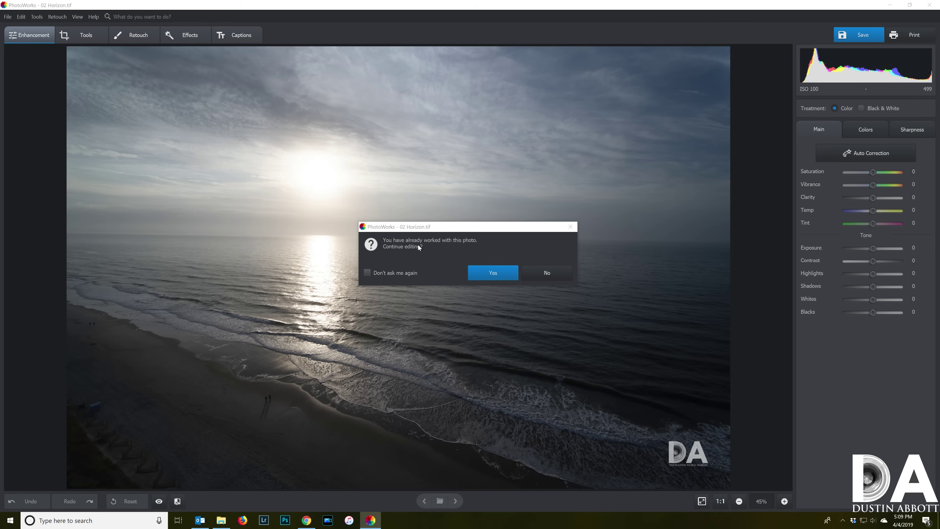
- Decline continuing earlier edits and auto-correct 02 Horizon.tif to Exposure 7 and Contrast 12
click(544, 272)
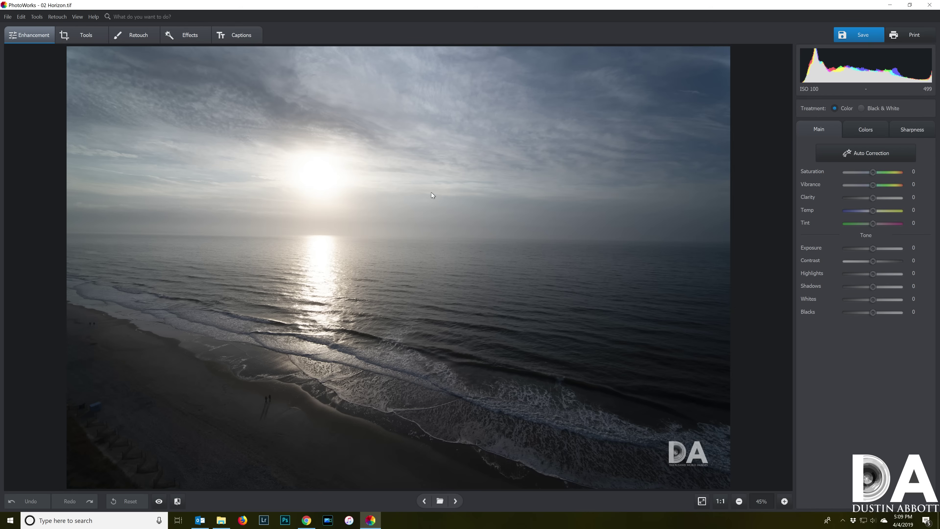
click(816, 153)
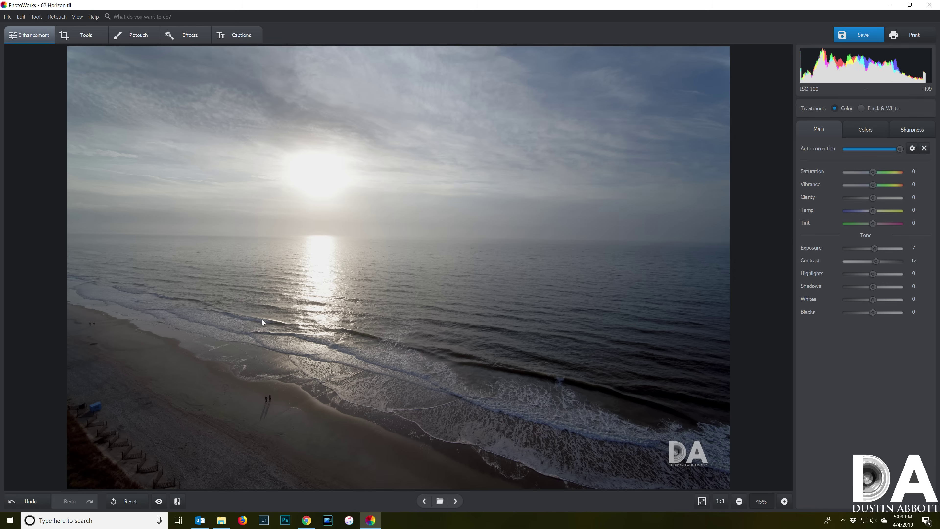
click(80, 37)
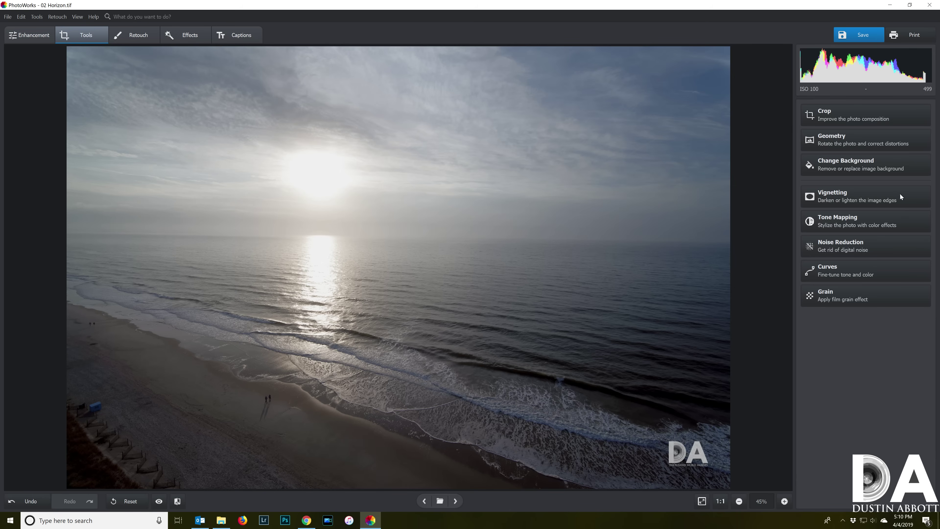
- Crop the horizon photo with a -1.6° rotation to straighten it, and apply
click(867, 119)
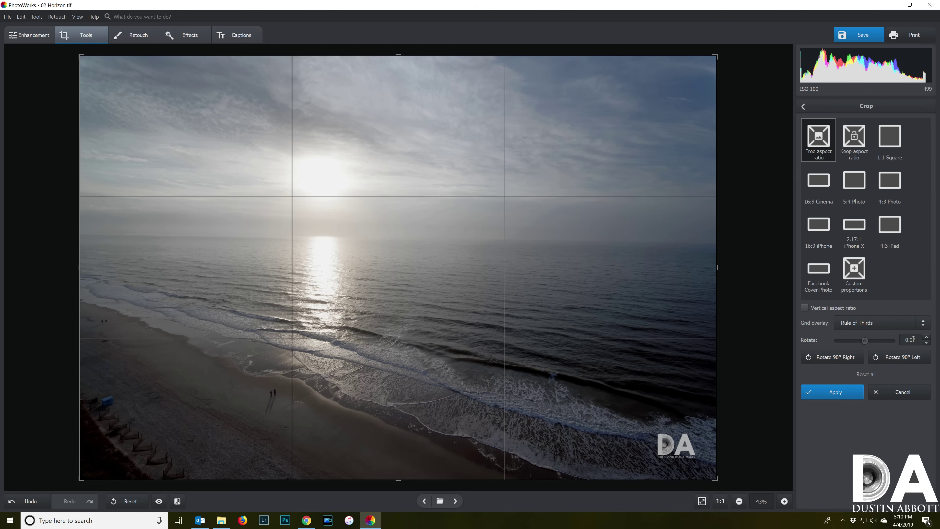
click(914, 339)
key(BackSpace)
text(-1)
text(.6)
key(Return)
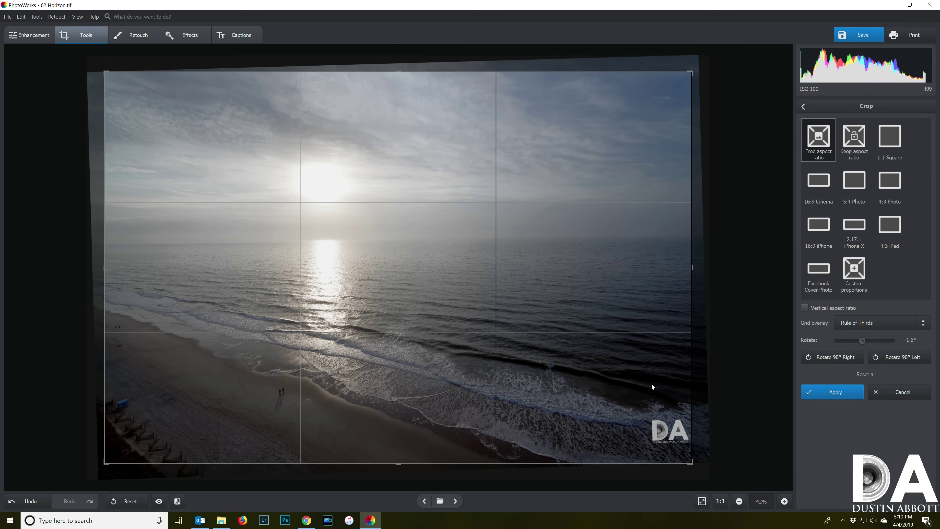
click(832, 399)
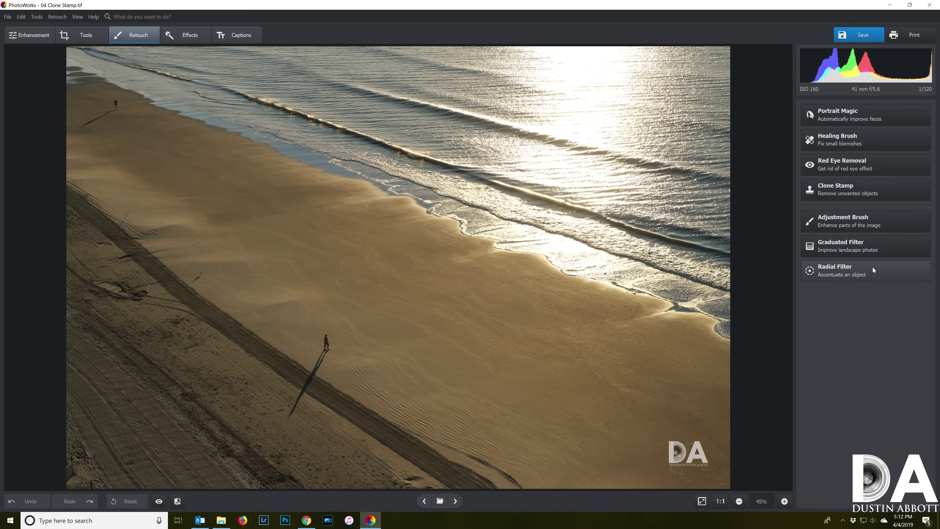
click(867, 223)
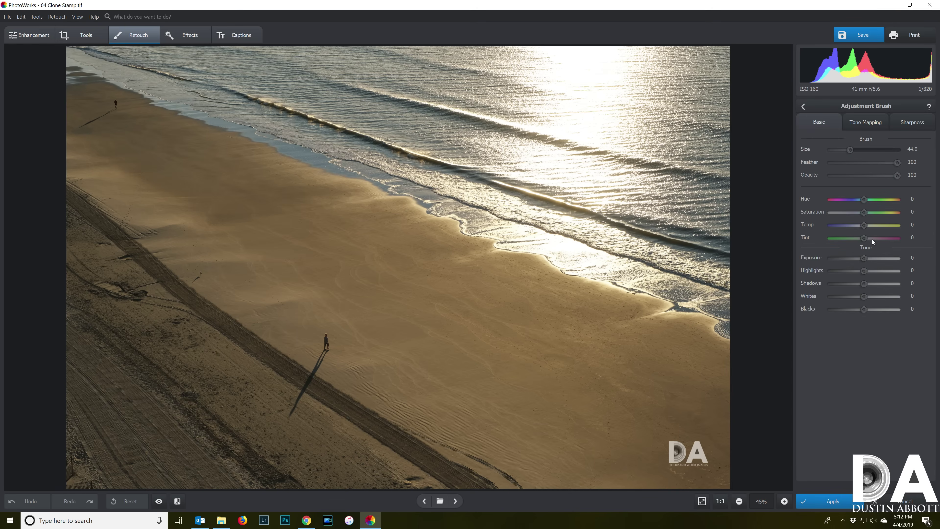
click(875, 123)
click(917, 123)
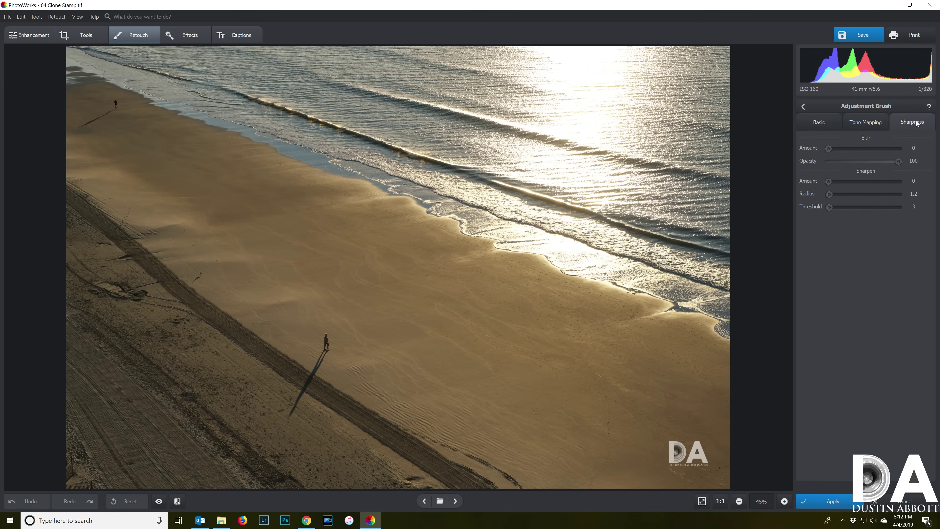
click(870, 124)
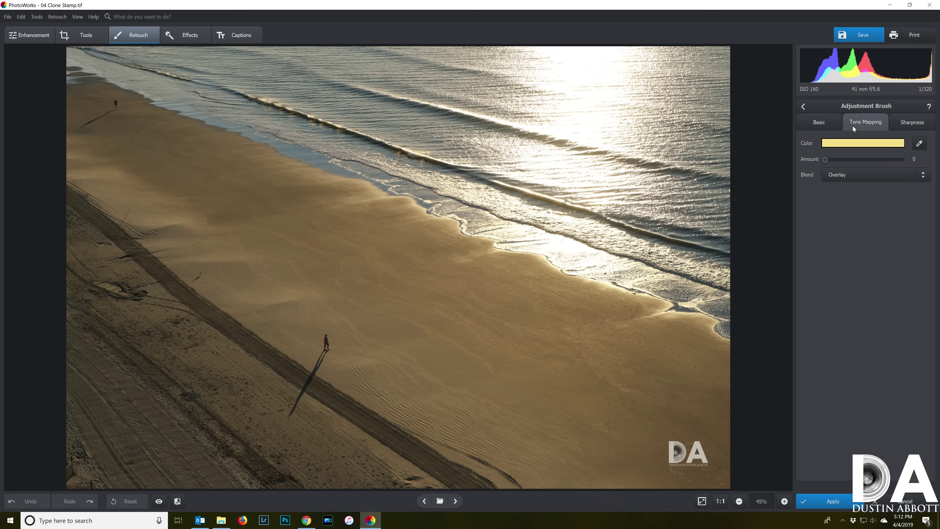
click(806, 110)
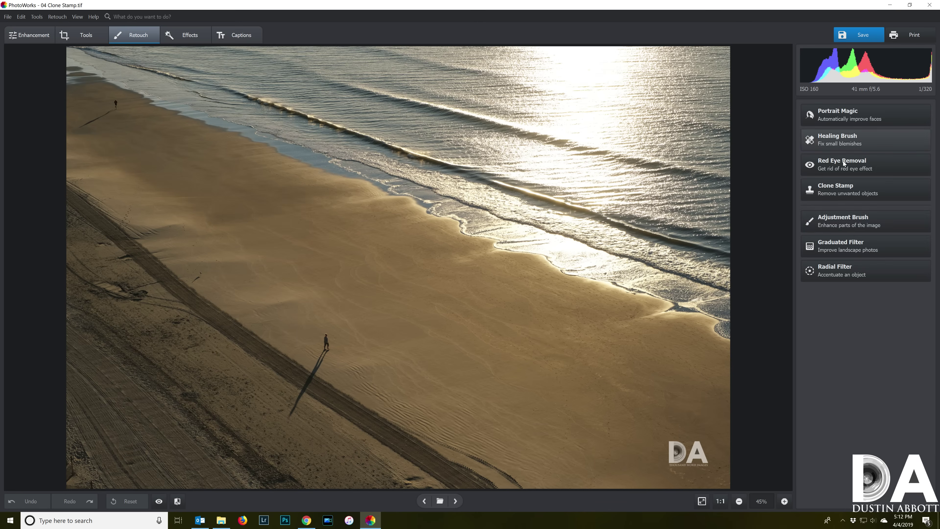
click(843, 247)
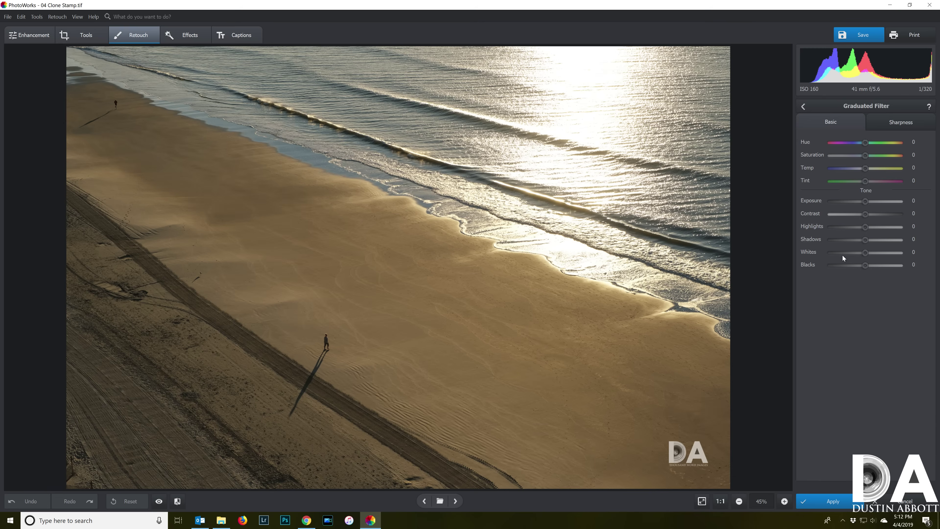
click(904, 125)
click(854, 123)
click(802, 108)
click(832, 270)
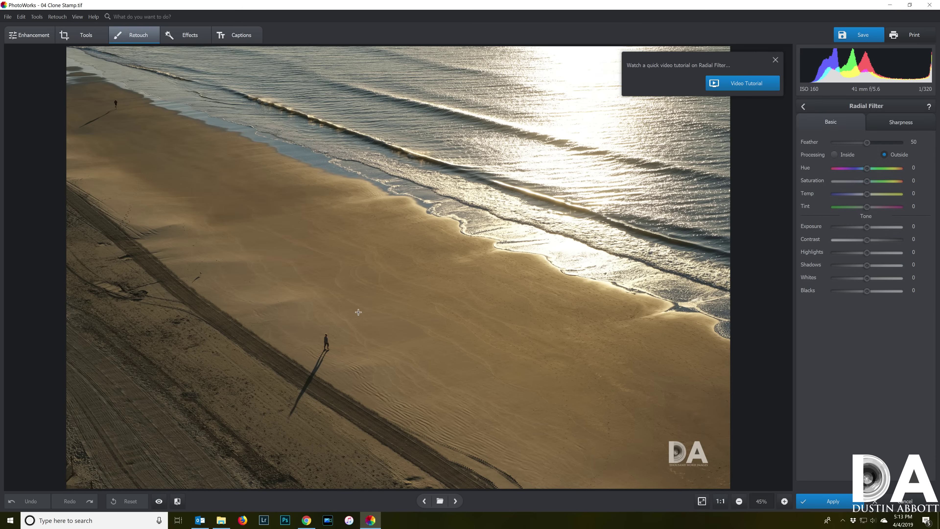
click(802, 107)
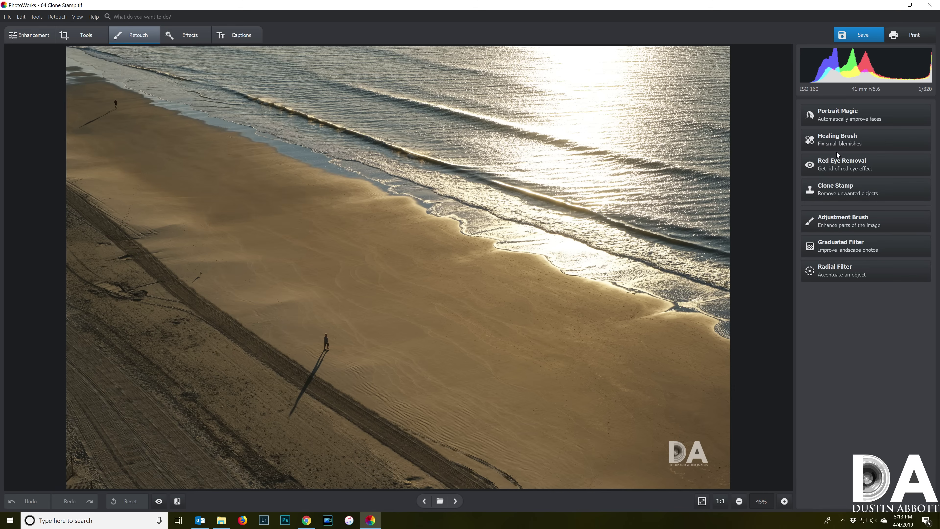
- Erase the upper-left beach walker and its shadow with the Healing Brush, and apply
click(833, 139)
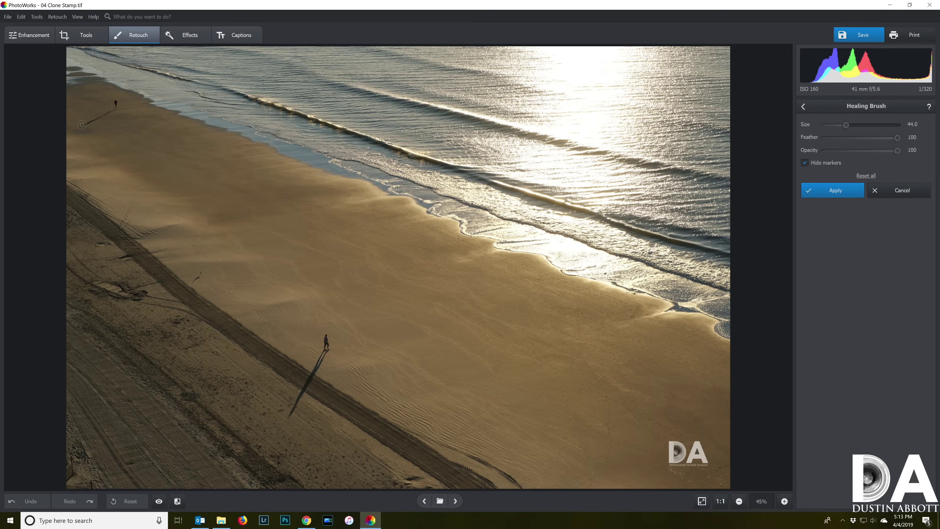
mouse_move(80, 126)
mouse_down()
mouse_move(117, 99)
mouse_move(84, 125)
mouse_up()
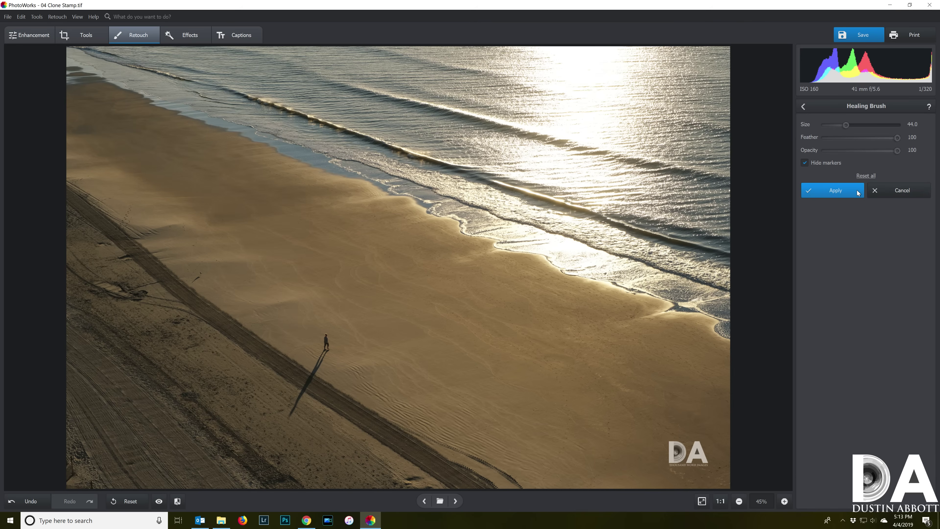
click(839, 191)
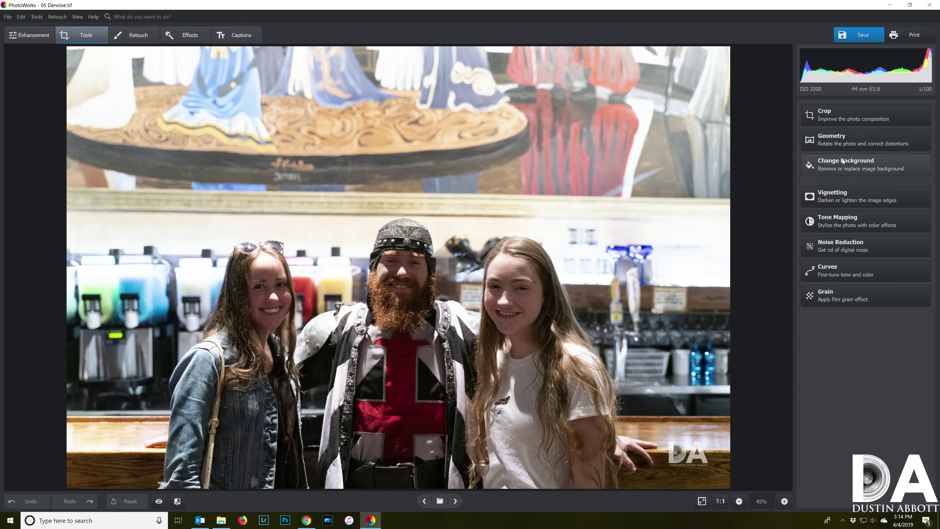
- Open Noise Reduction and preview noise on the table edge and the left woman's eye
click(827, 245)
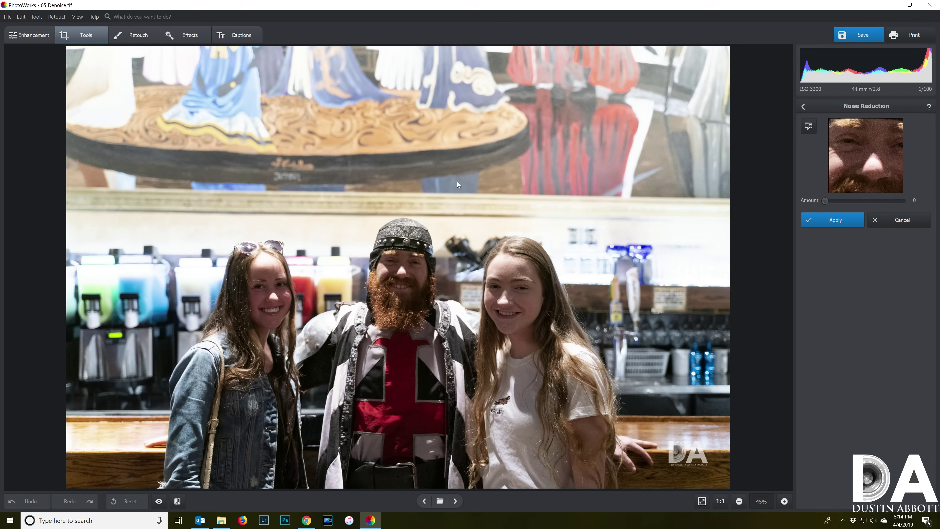
click(808, 126)
click(347, 167)
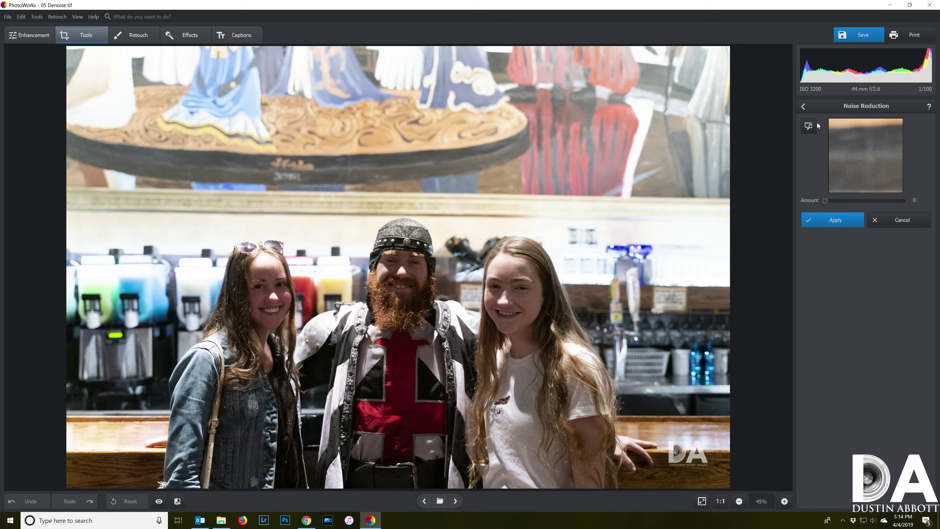
click(258, 293)
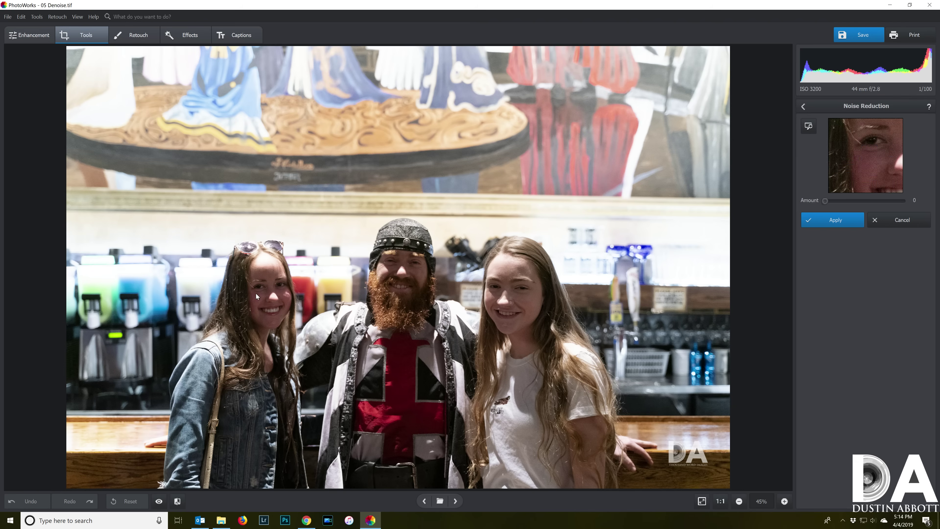
click(808, 126)
click(355, 165)
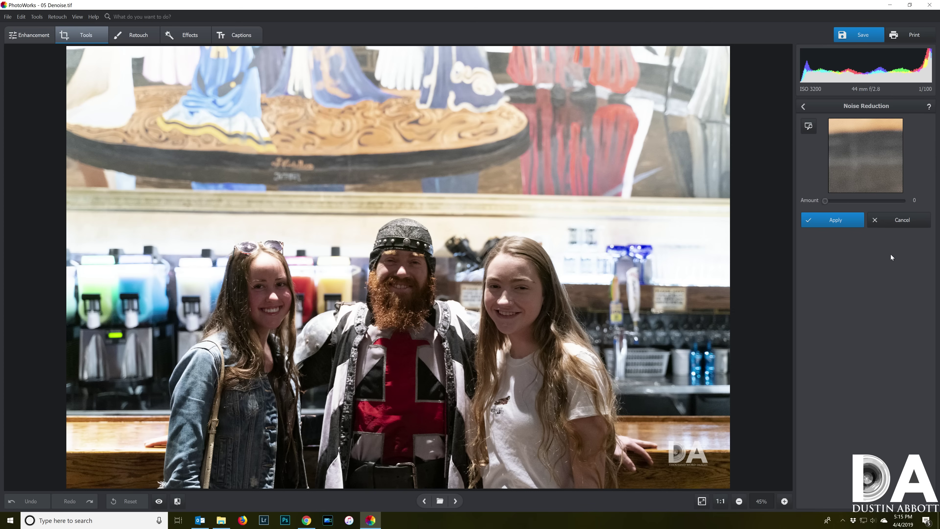
- Set the noise reduction Amount to 3 and show before and after side by side
click(913, 202)
double_click(912, 200)
key(Return)
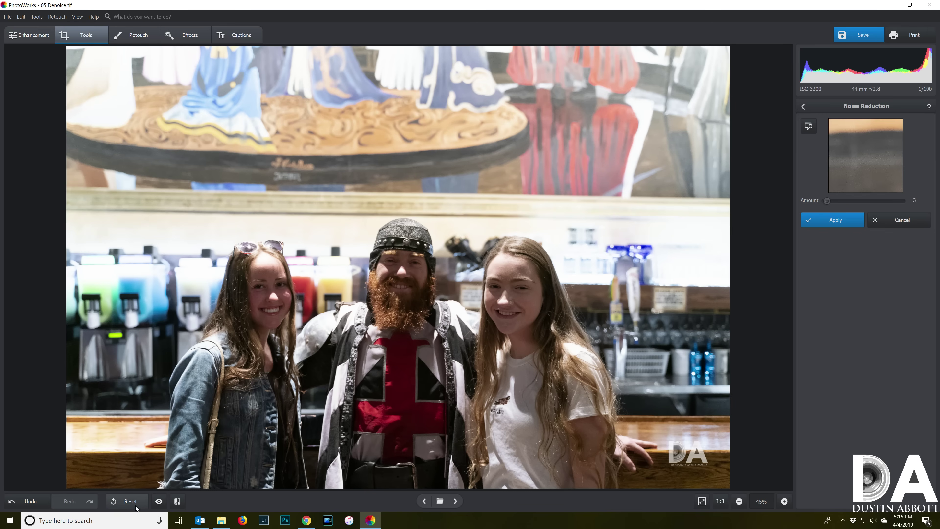
key(ctrl+b)
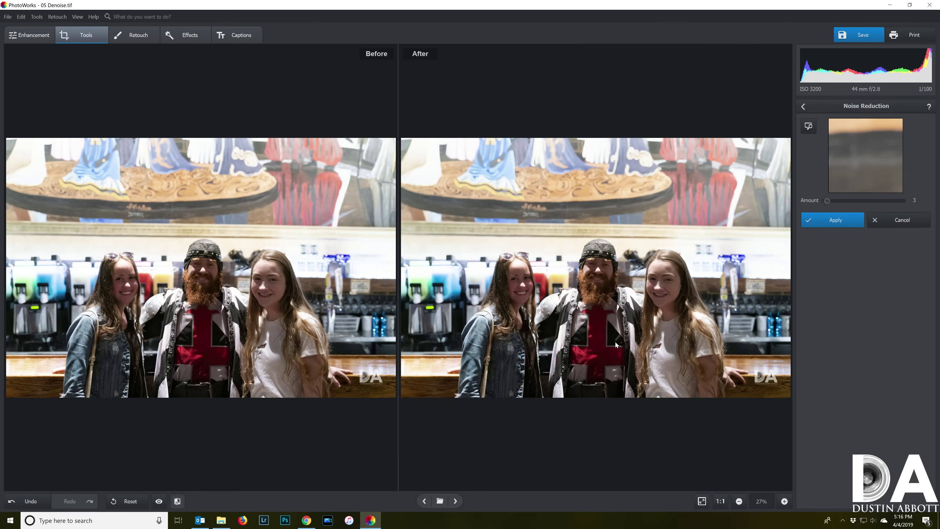
- Zoom in and pan across the denoised group photo to inspect the faces
scroll(614, 307, up, 1)
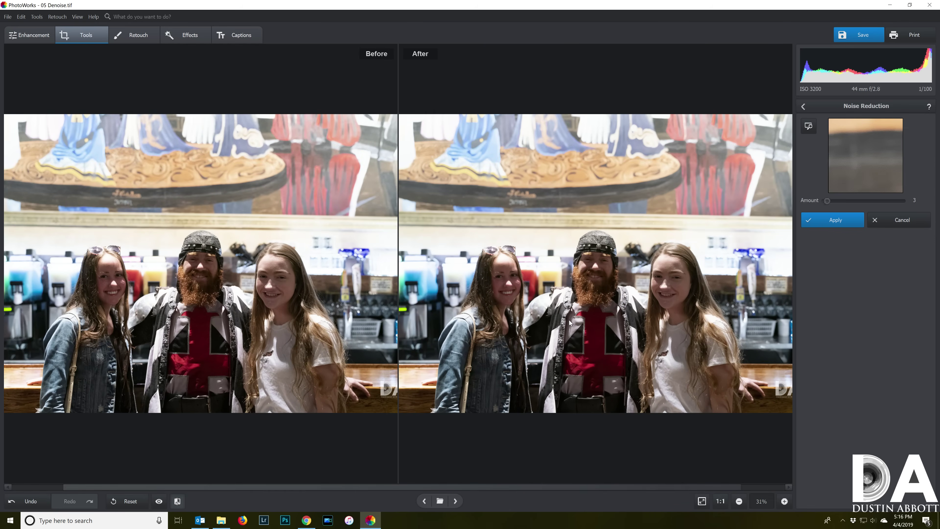
scroll(569, 322, up, 5)
scroll(789, 211, up, 2)
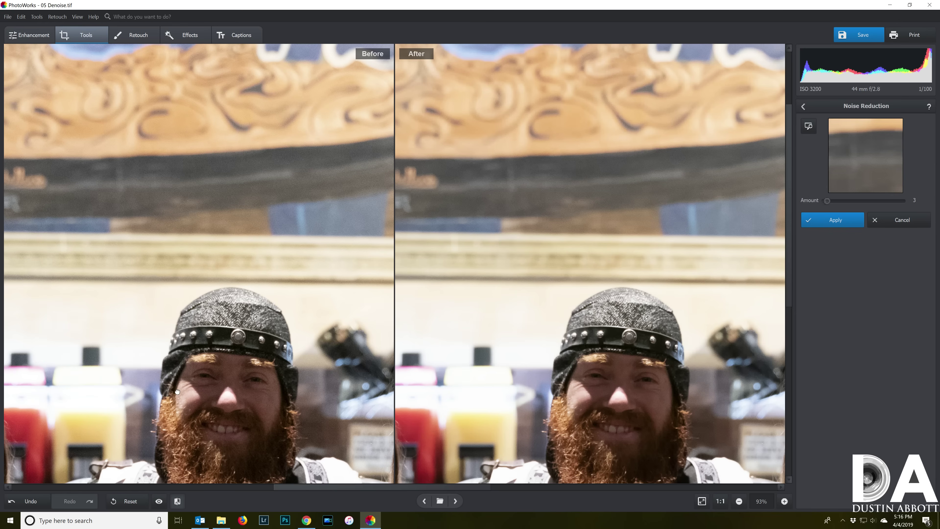
drag(282, 342, 311, 328)
drag(228, 369, 371, 222)
drag(158, 473, 266, 347)
drag(148, 384, 171, 342)
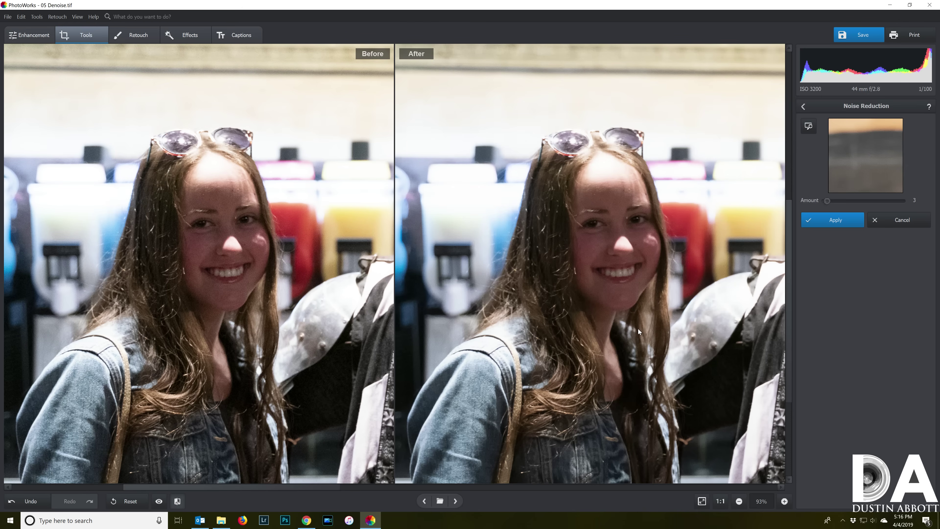
- Zoom back out to see the whole photo
scroll(637, 328, down, 3)
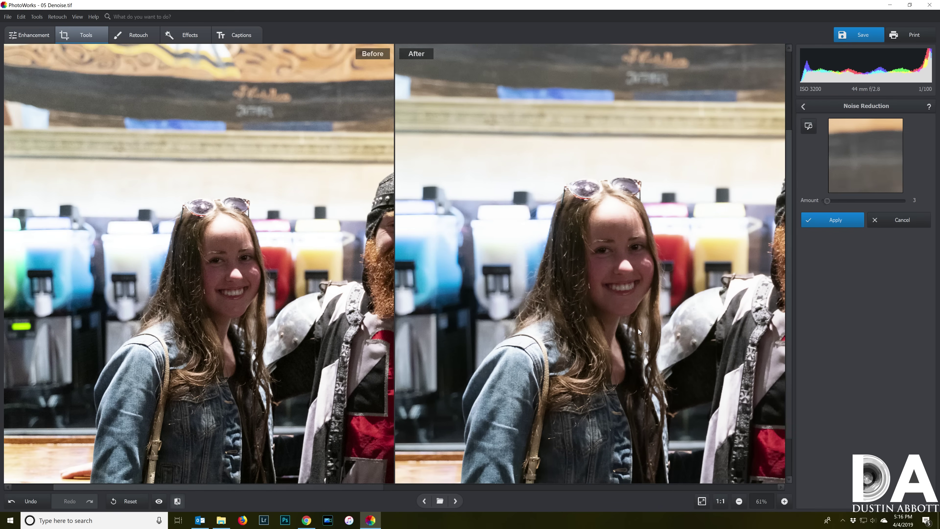
scroll(638, 328, down, 2)
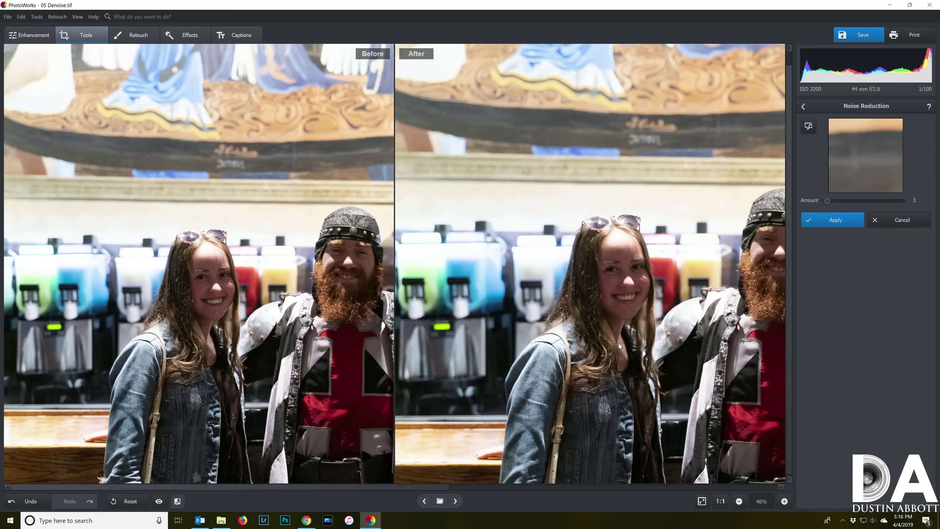
scroll(618, 345, down, 1)
scroll(631, 342, down, 1)
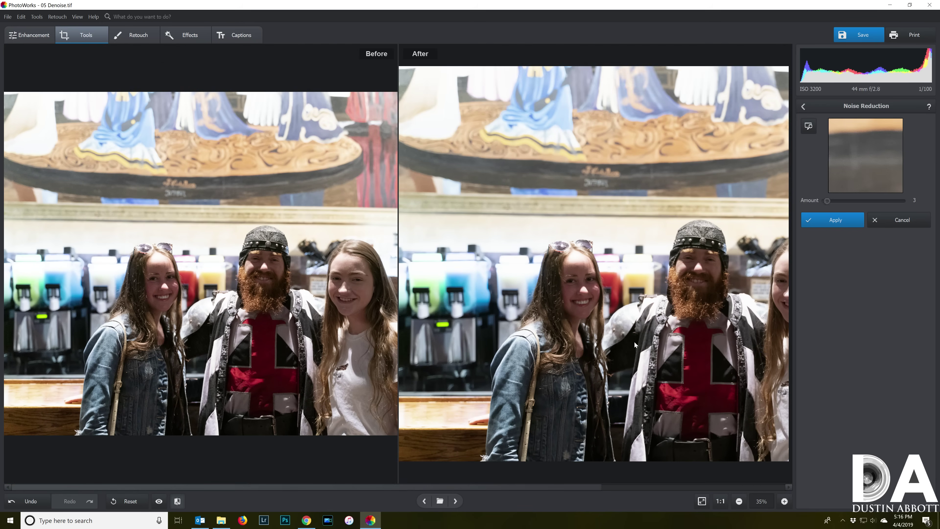
scroll(645, 336, down, 1)
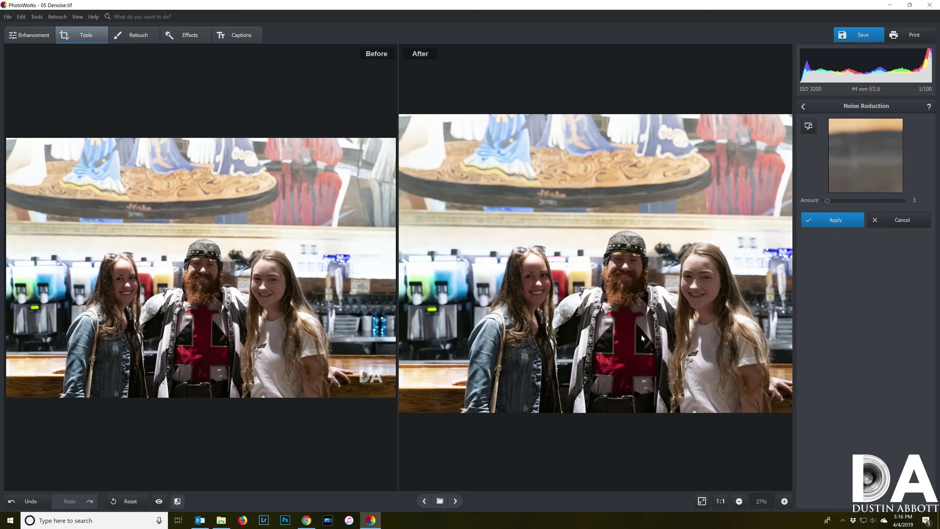
scroll(640, 334, down, 1)
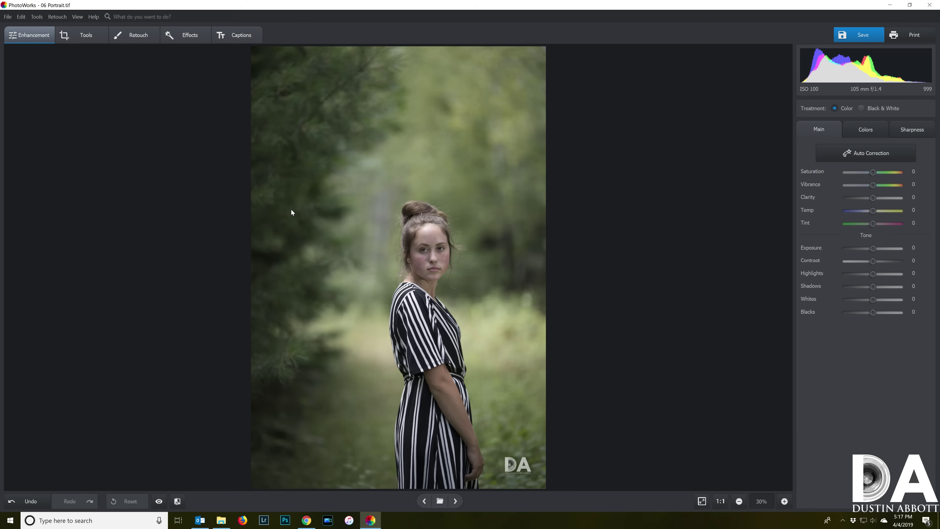
- Auto-correct the forest portrait to Contrast 19 and compare it beside the original
click(858, 154)
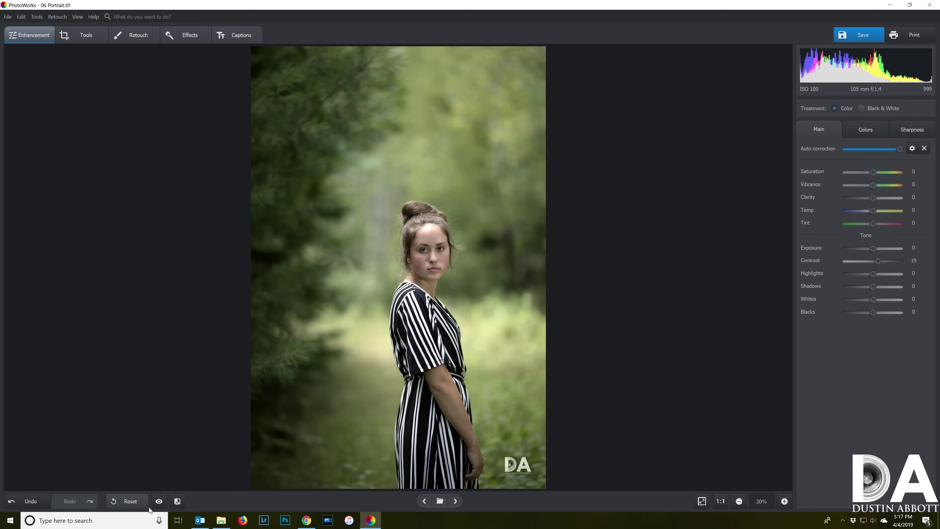
click(177, 500)
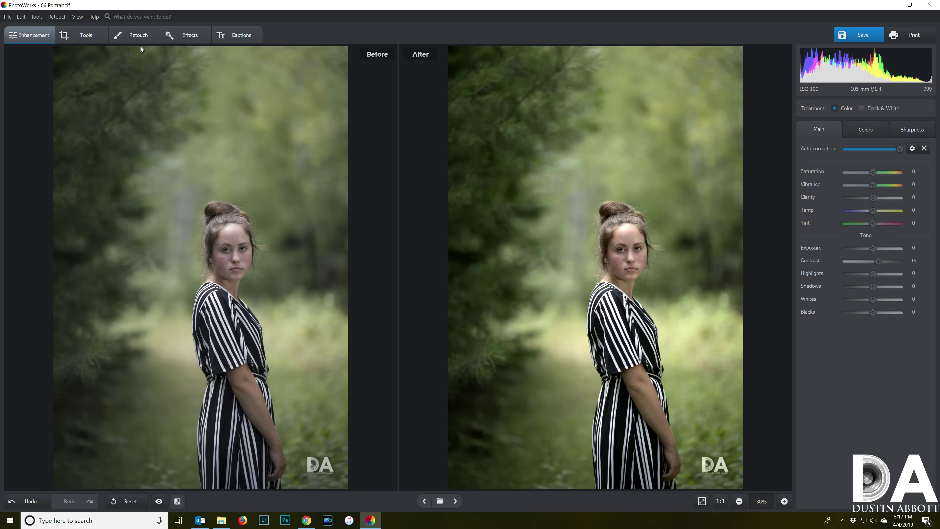
click(129, 34)
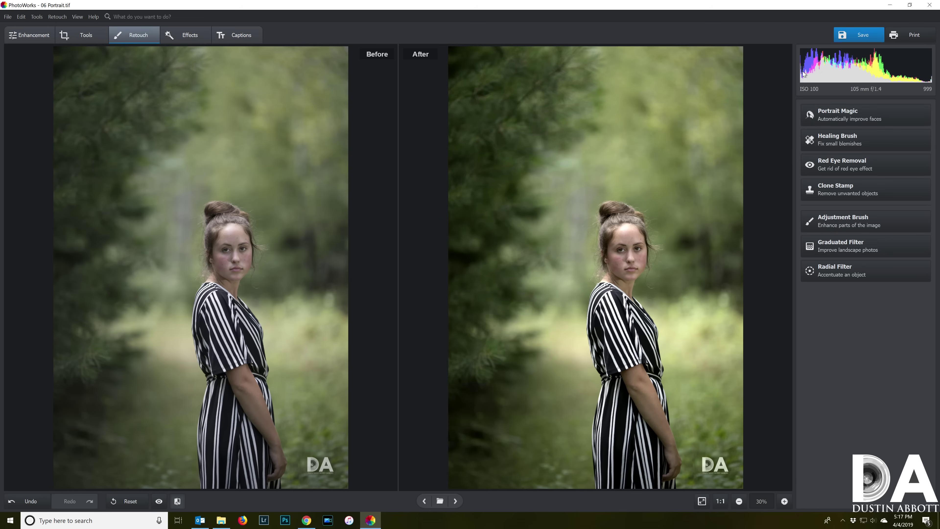
- Browse the Portrait Magic style thumbnails, then switch to Custom Settings for skin, eyes and lips
click(833, 117)
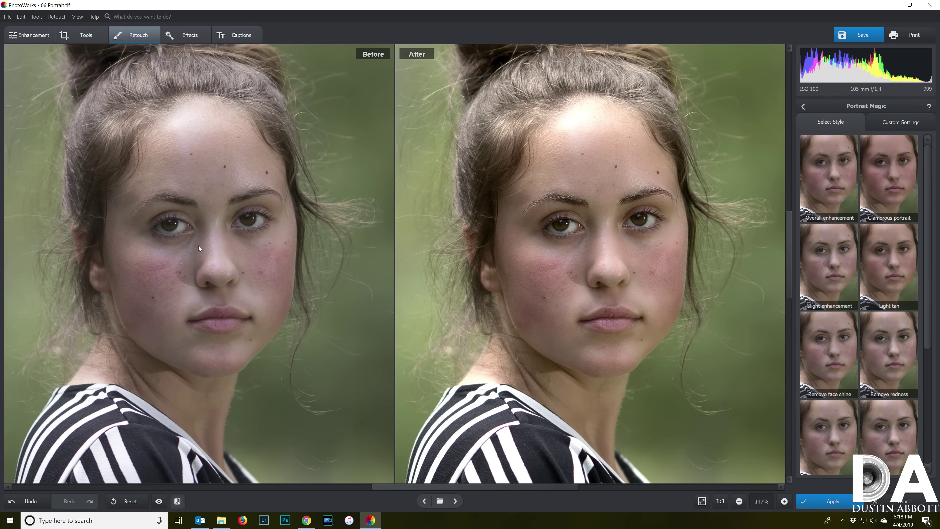
scroll(870, 200, down, 4)
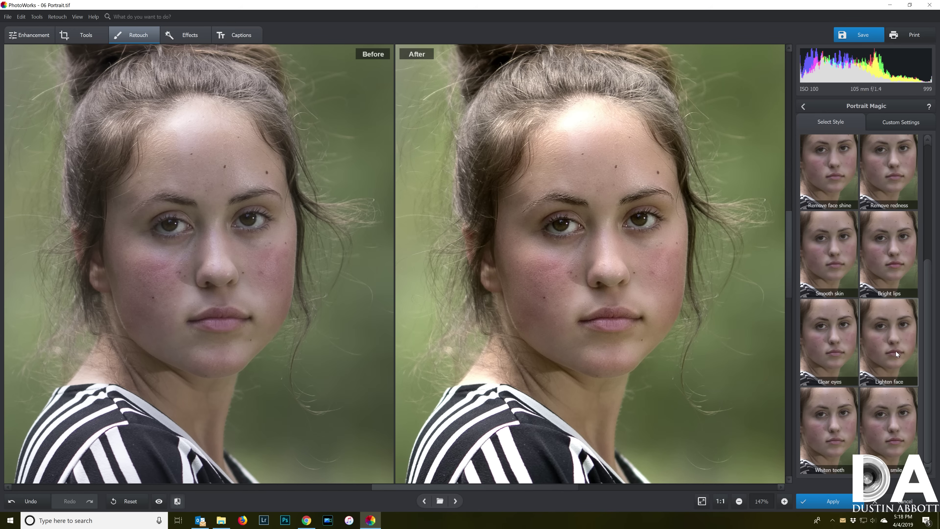
scroll(896, 352, up, 1)
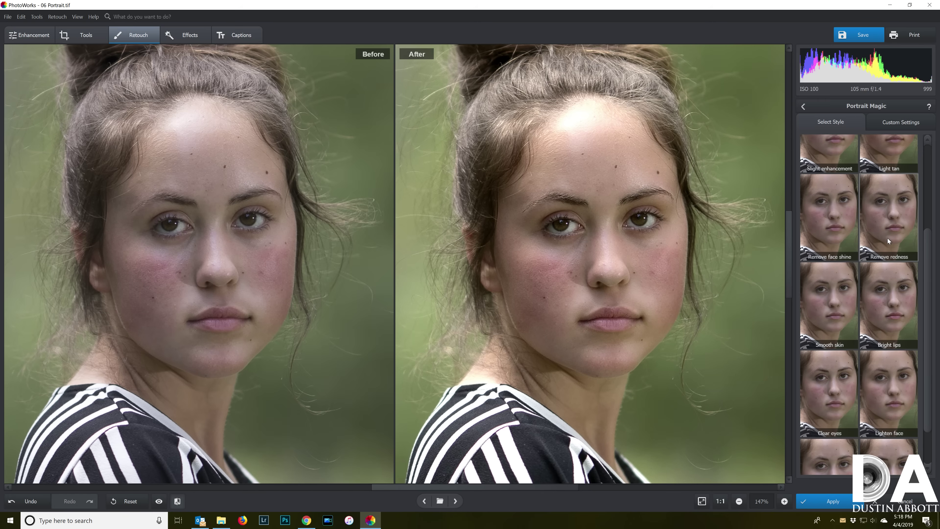
scroll(886, 239, up, 1)
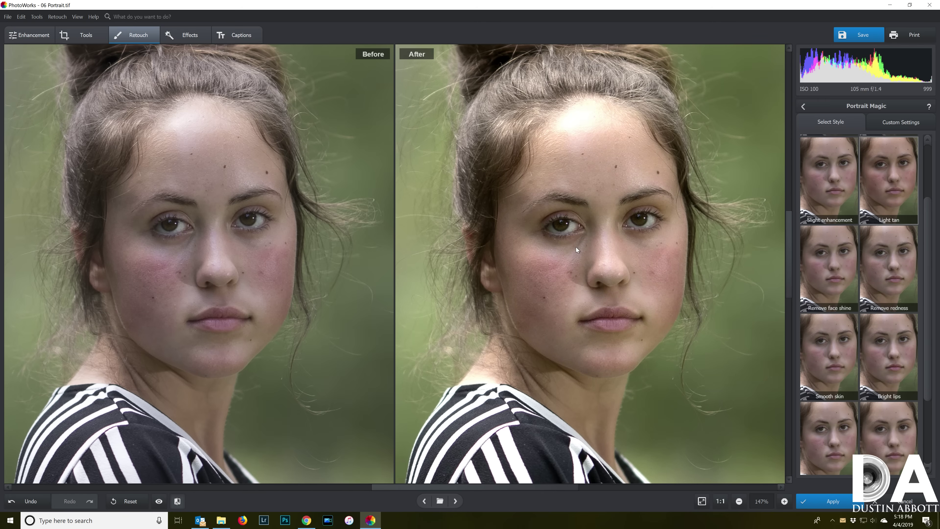
click(905, 124)
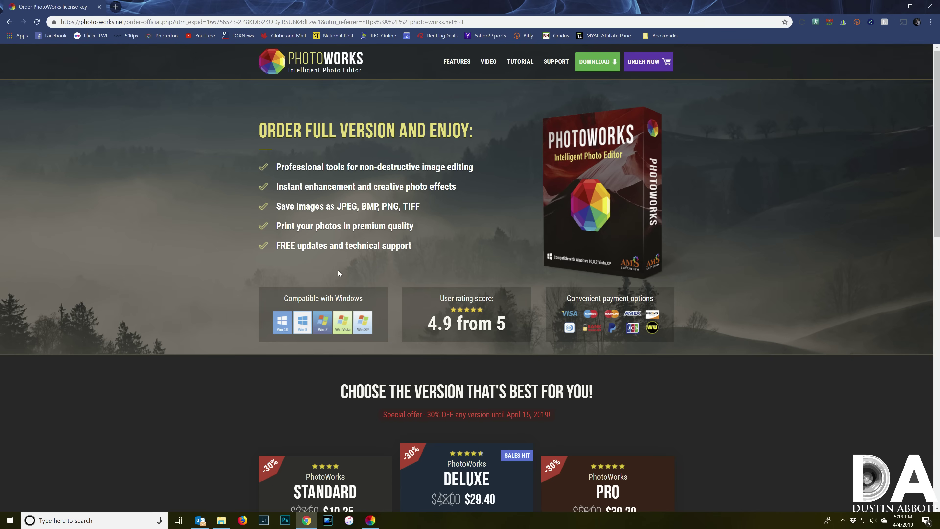
- Scroll to the Standard $19.25, Deluxe $29.40 and Pro $39.20 price cards
scroll(421, 201, down, 1)
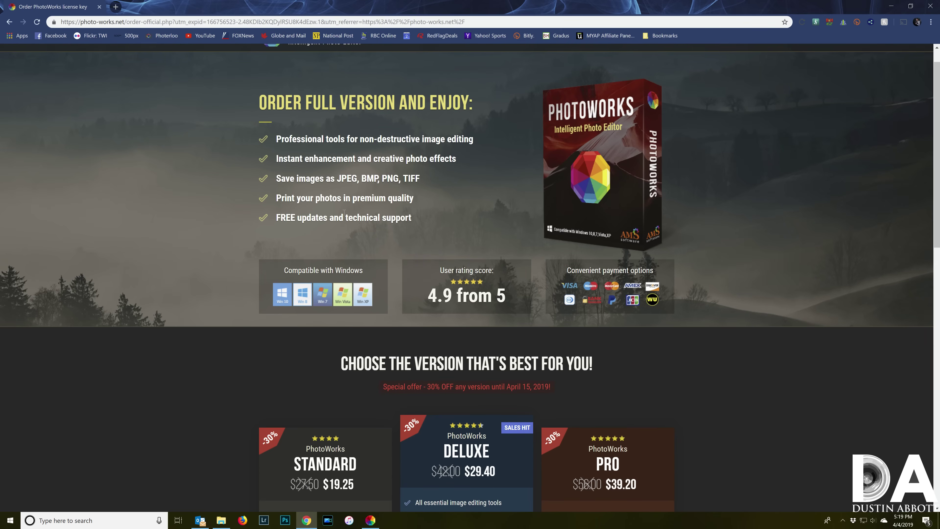
scroll(300, 234, down, 2)
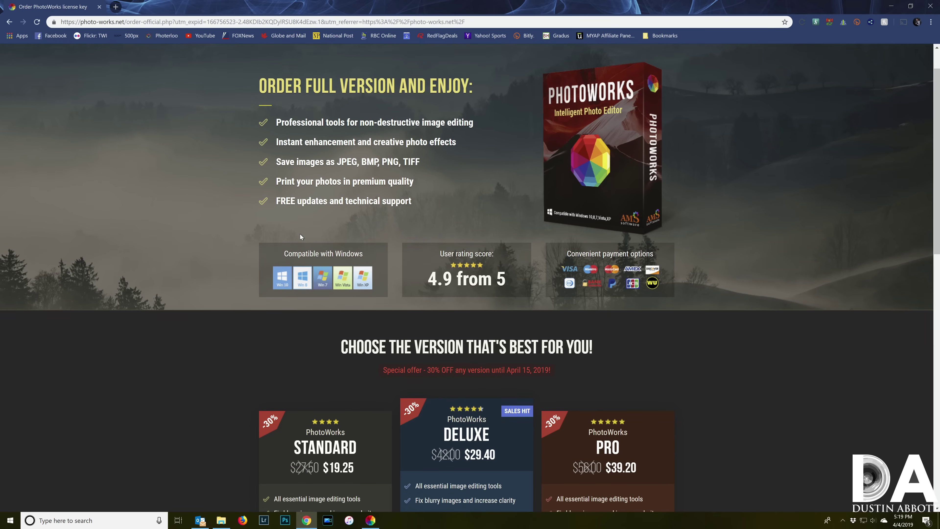
scroll(300, 237, down, 4)
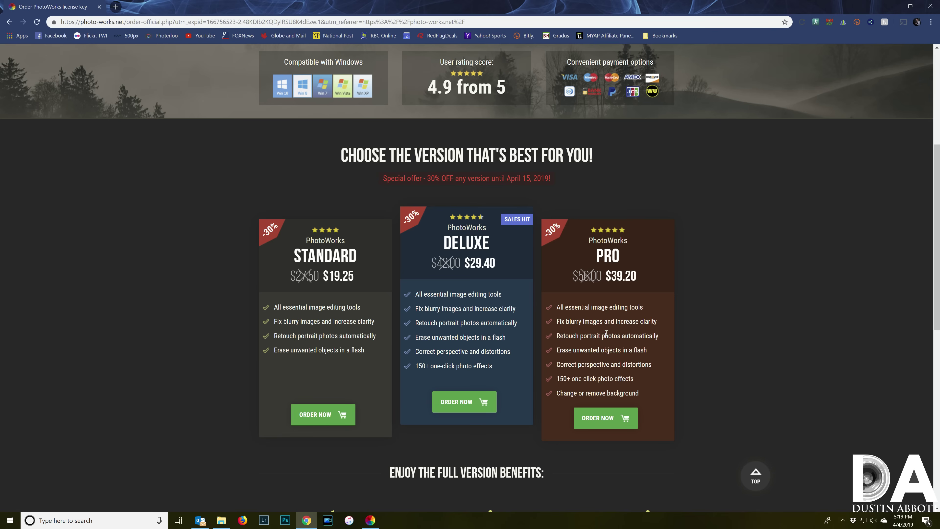
scroll(616, 296, down, 8)
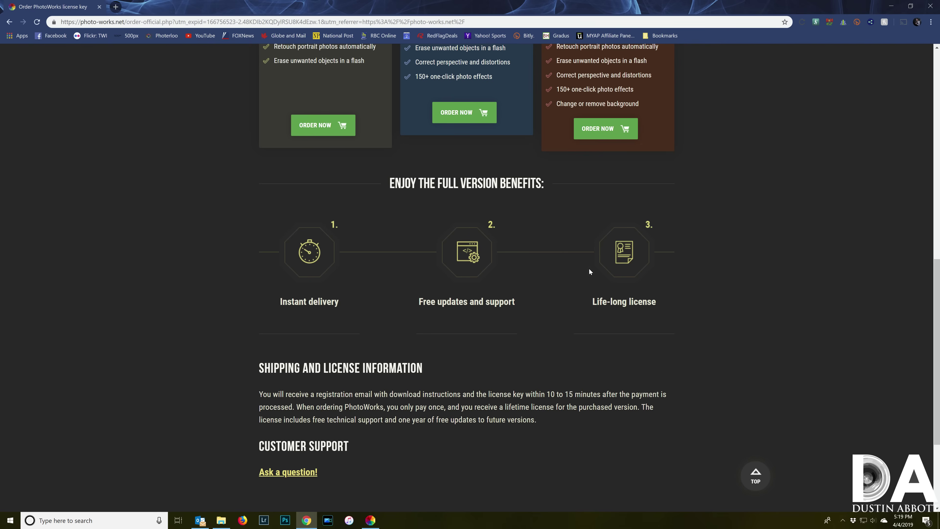
scroll(620, 290, up, 3)
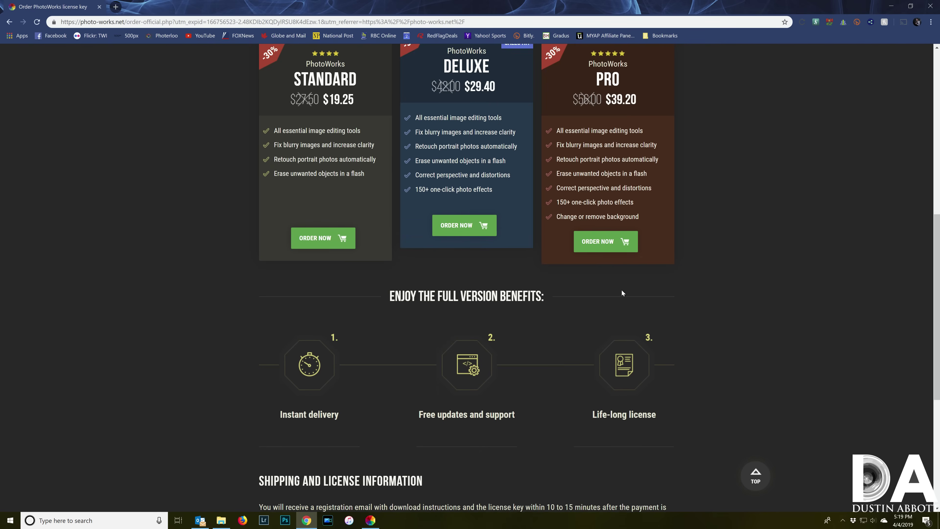